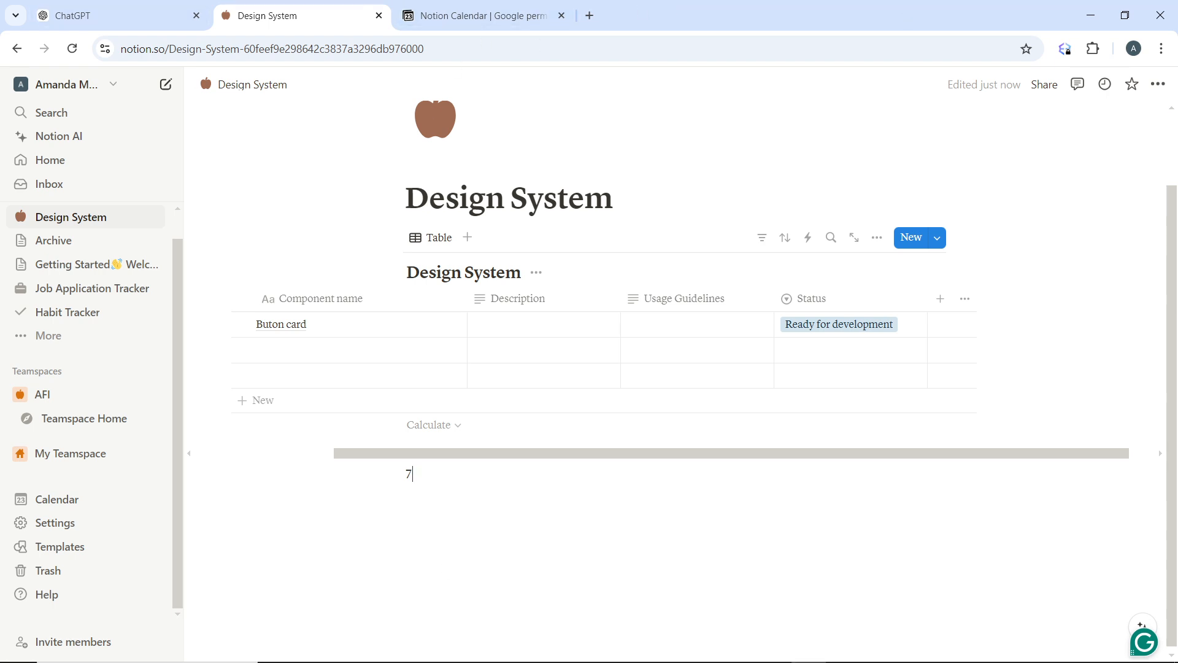
# Search the web for "notion developers page" in a new browser tab and open the Notion API developer site
pyautogui.click(594, 17)
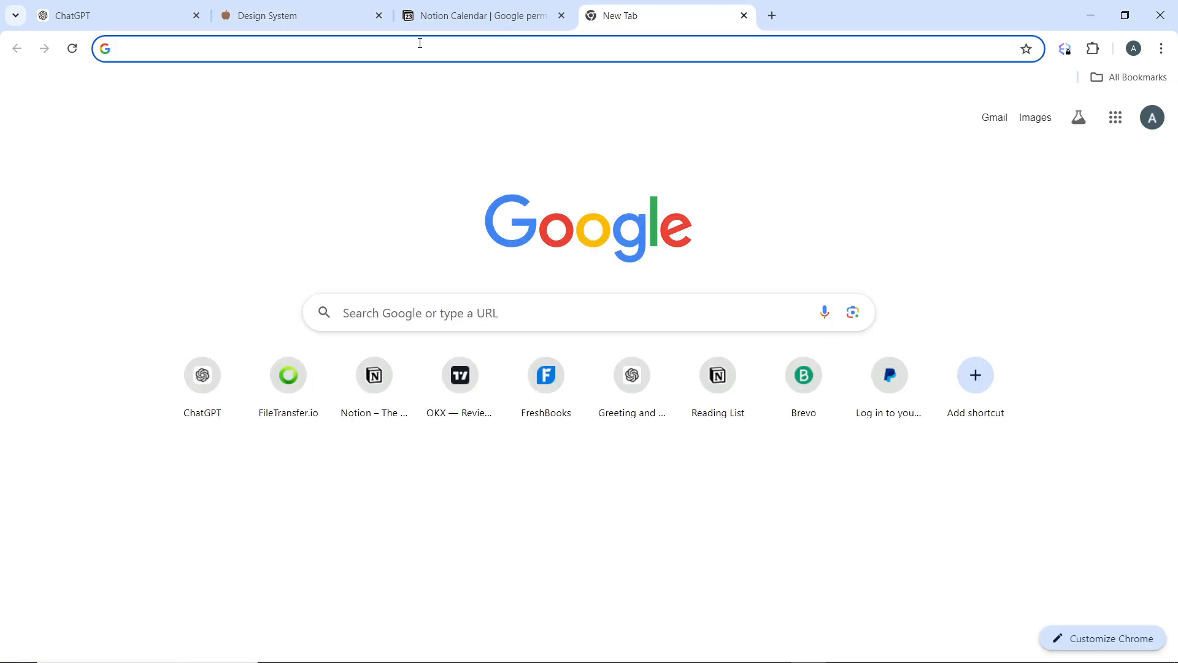
pyautogui.write('no')
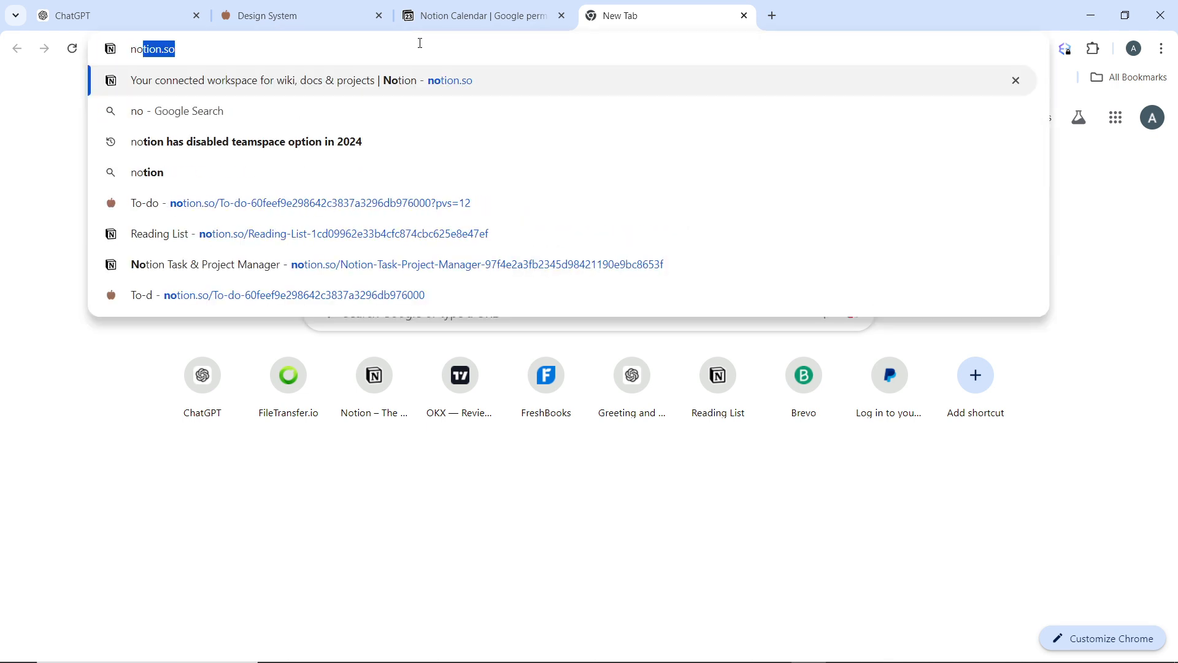
pyautogui.write('tion ')
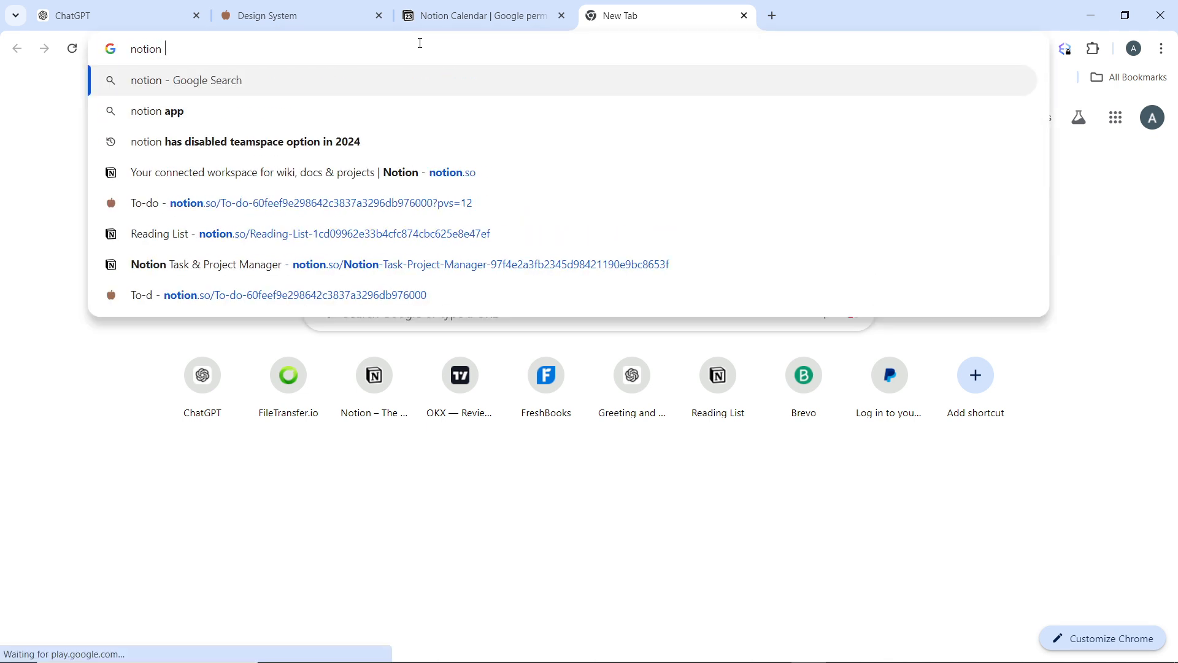
pyautogui.write('deve')
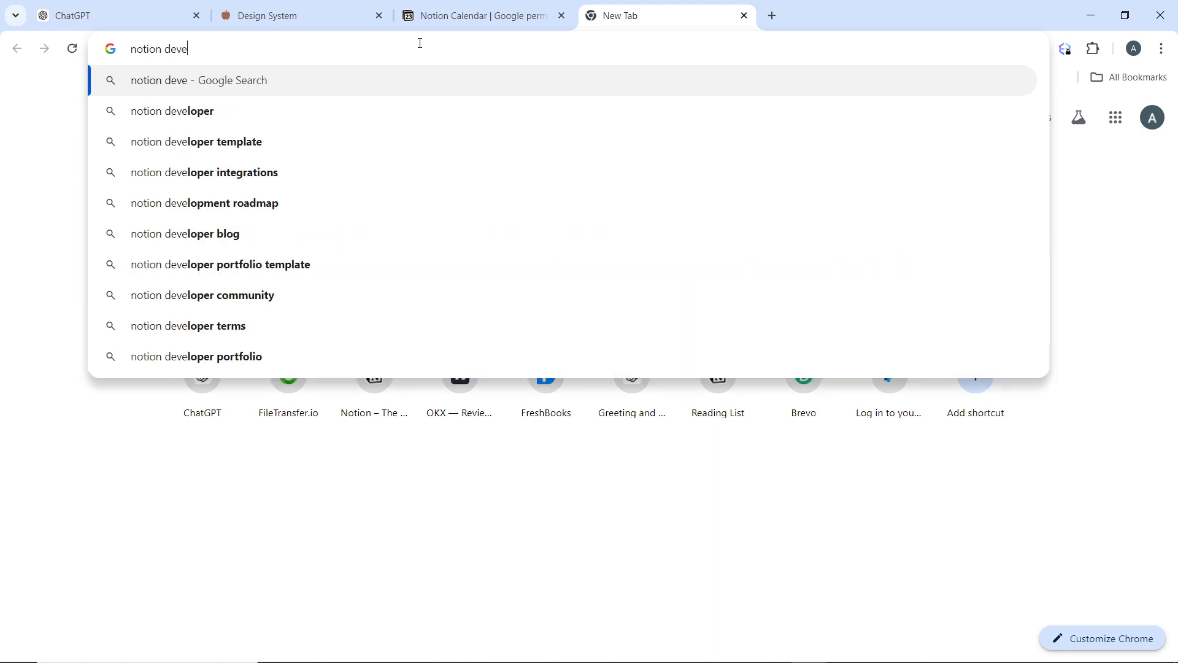
pyautogui.write('lop')
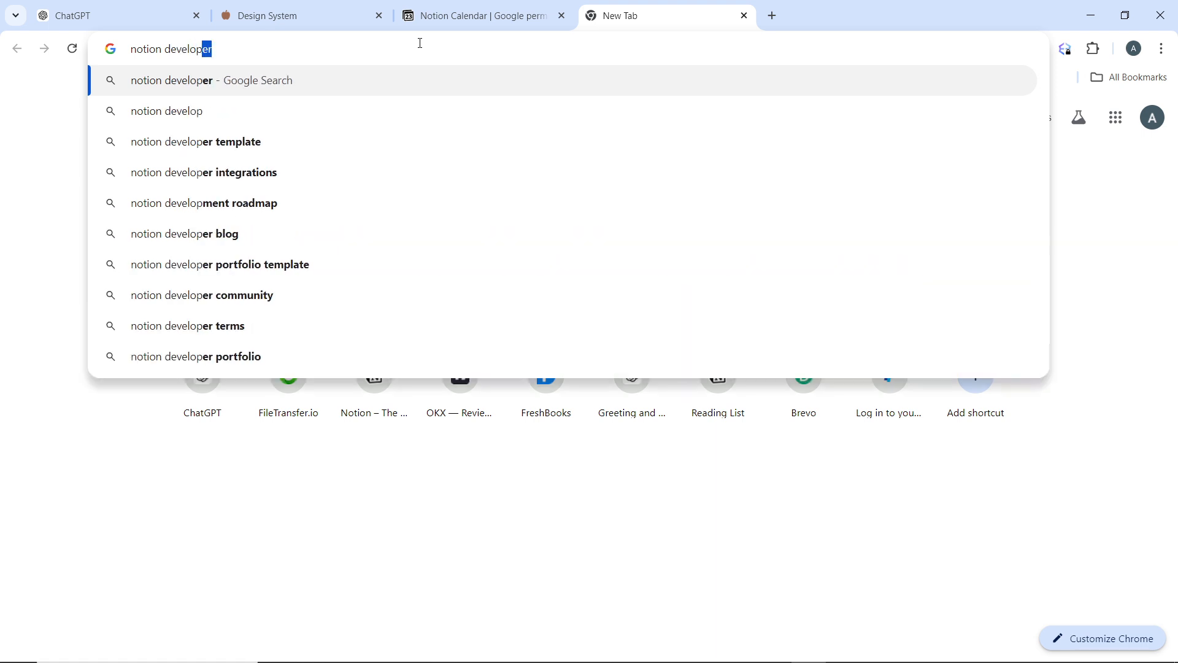
pyautogui.write('ers')
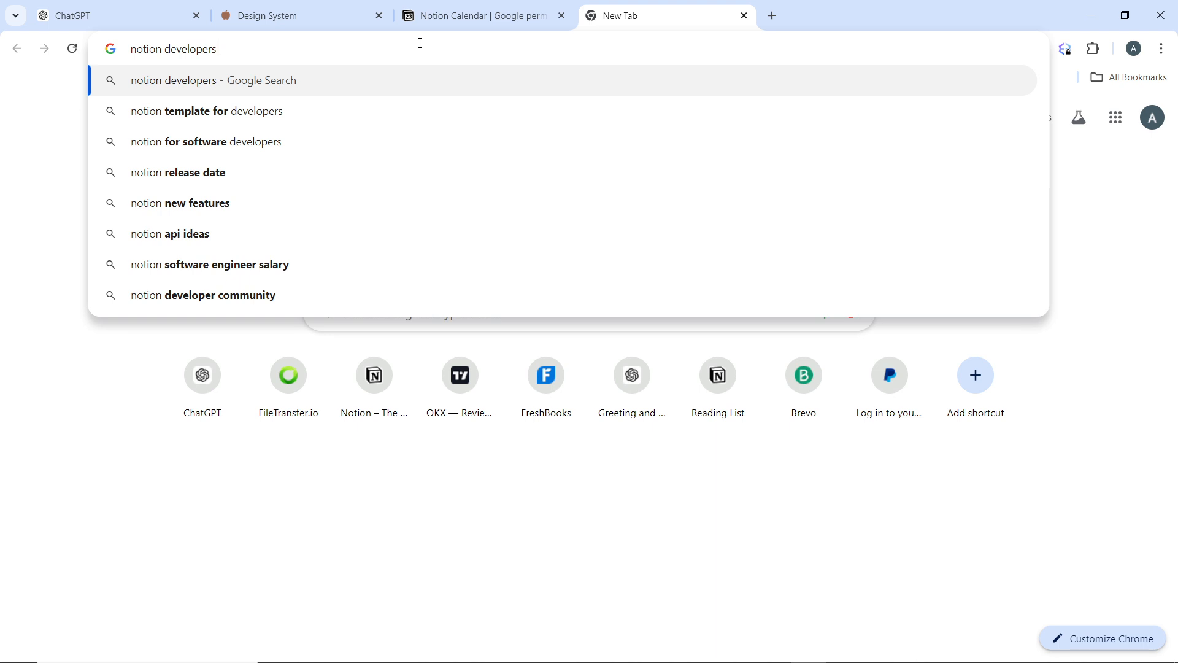
pyautogui.write(' page')
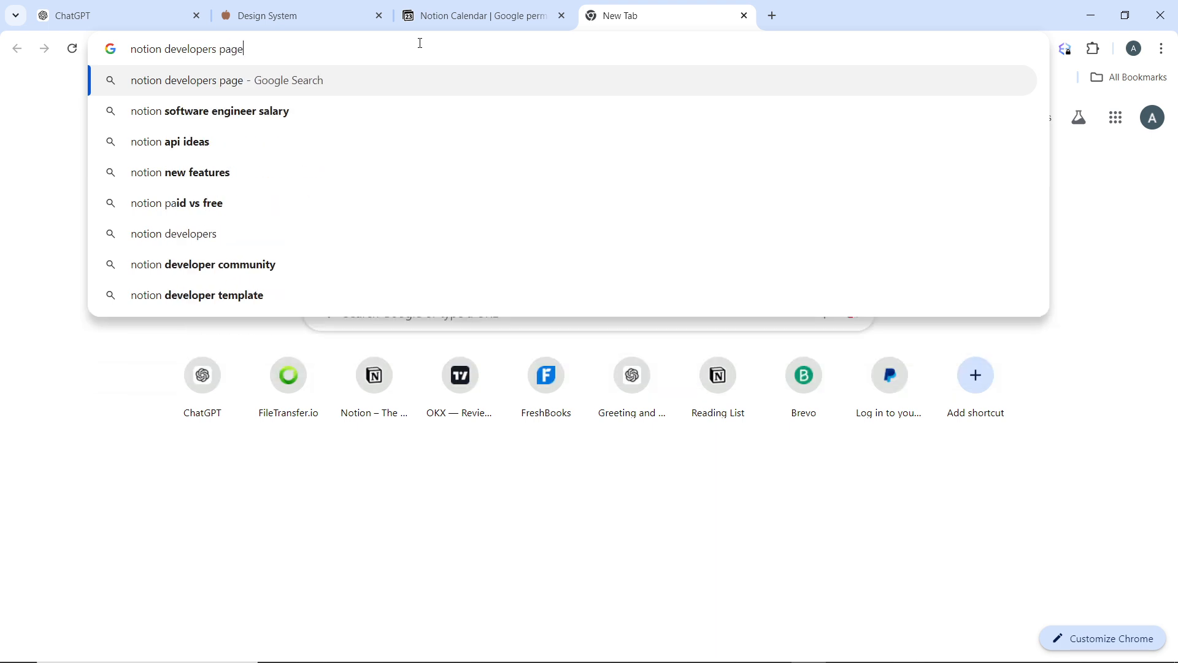
pyautogui.press('Return')
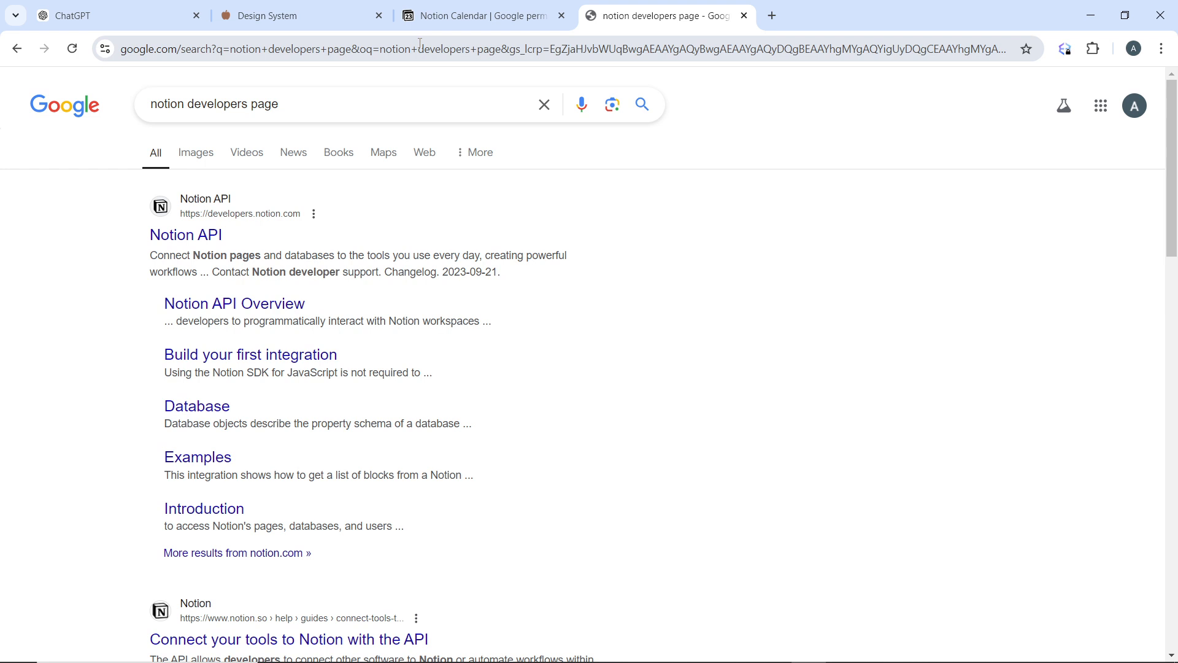
pyautogui.click(188, 237)
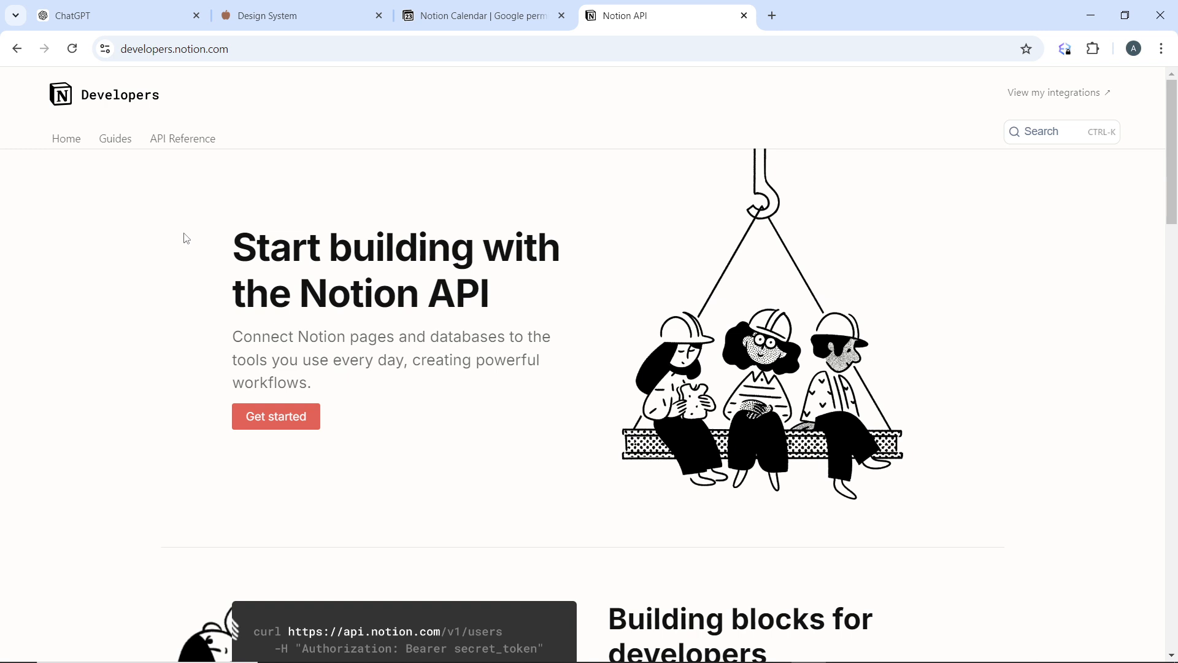
# Skim the Notion developers home page and open its getting-started guide
pyautogui.scroll(-20, 358, 288)
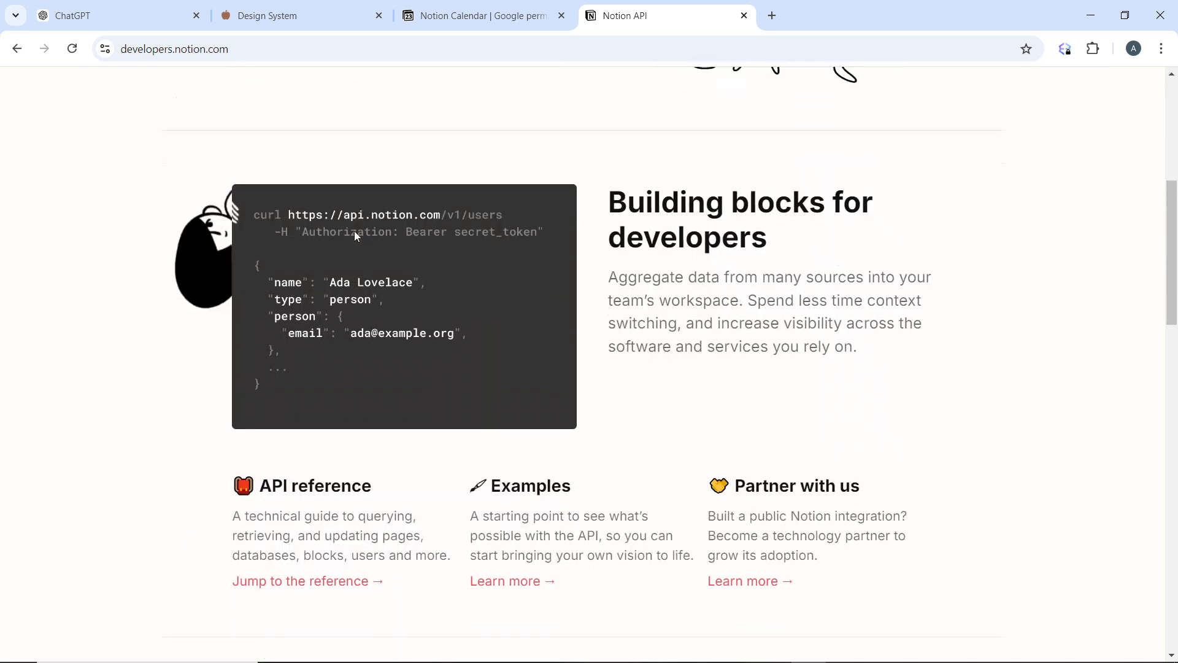
pyautogui.scroll(-8, 358, 236)
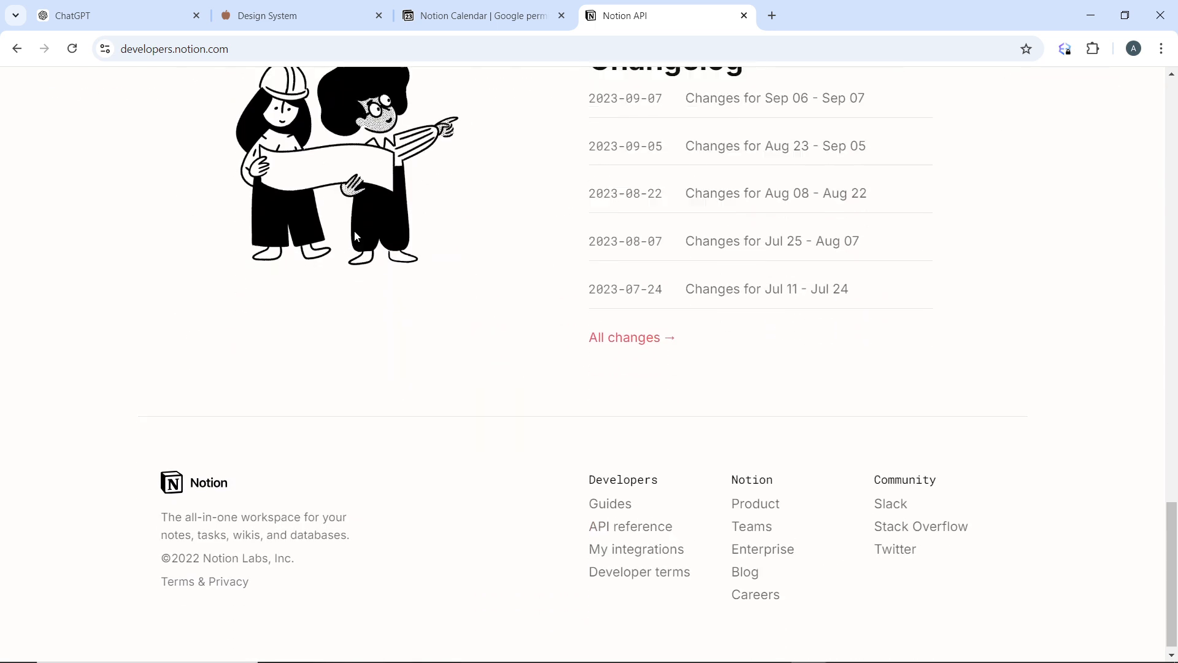
pyautogui.scroll(20, 357, 238)
pyautogui.scroll(3, 357, 239)
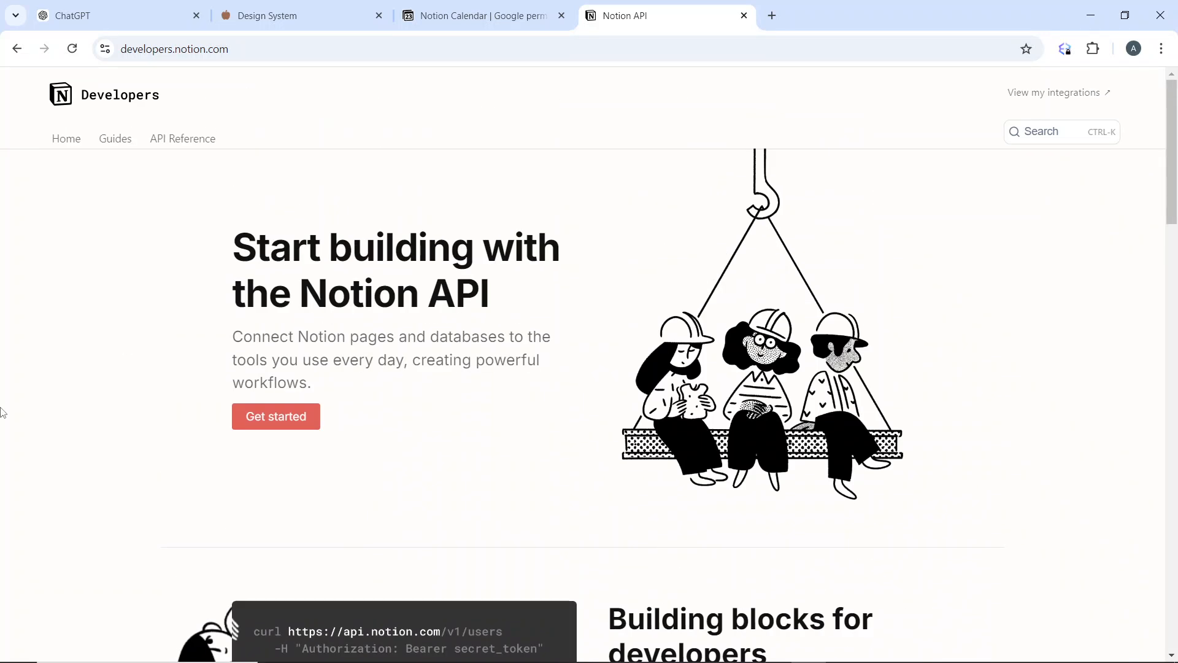
pyautogui.click(275, 419)
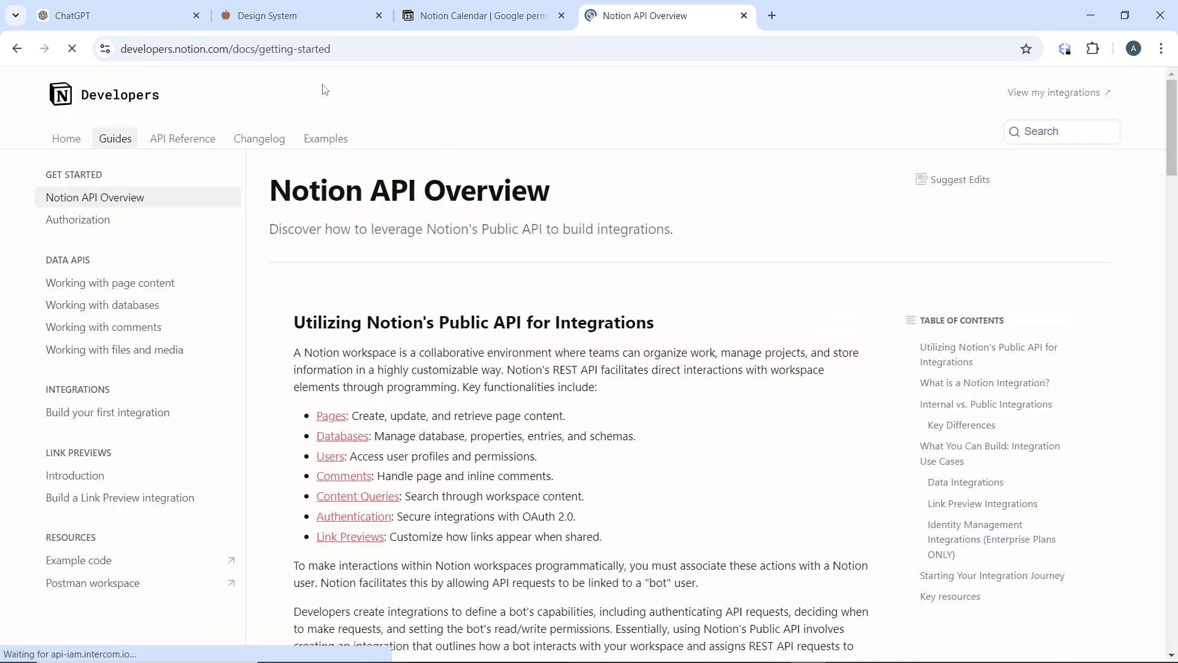
# Skim the Notion API Overview guide and open the page for managing your own integrations
pyautogui.scroll(-20, 692, 239)
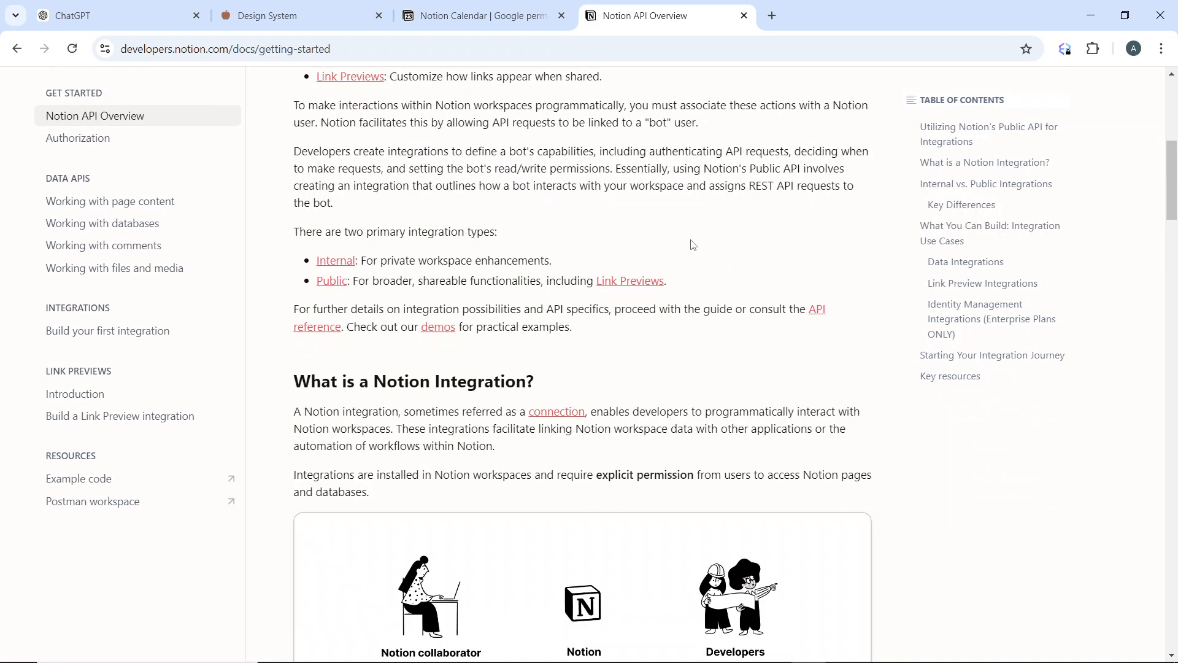
pyautogui.scroll(-10, 692, 248)
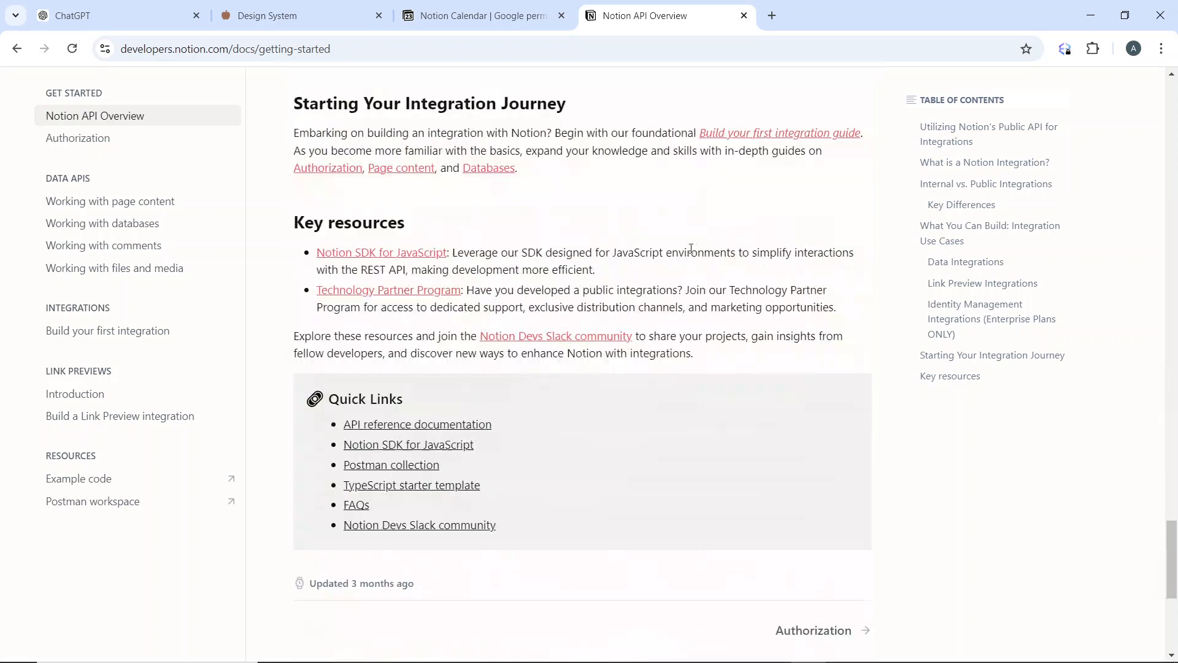
pyautogui.scroll(4, 692, 251)
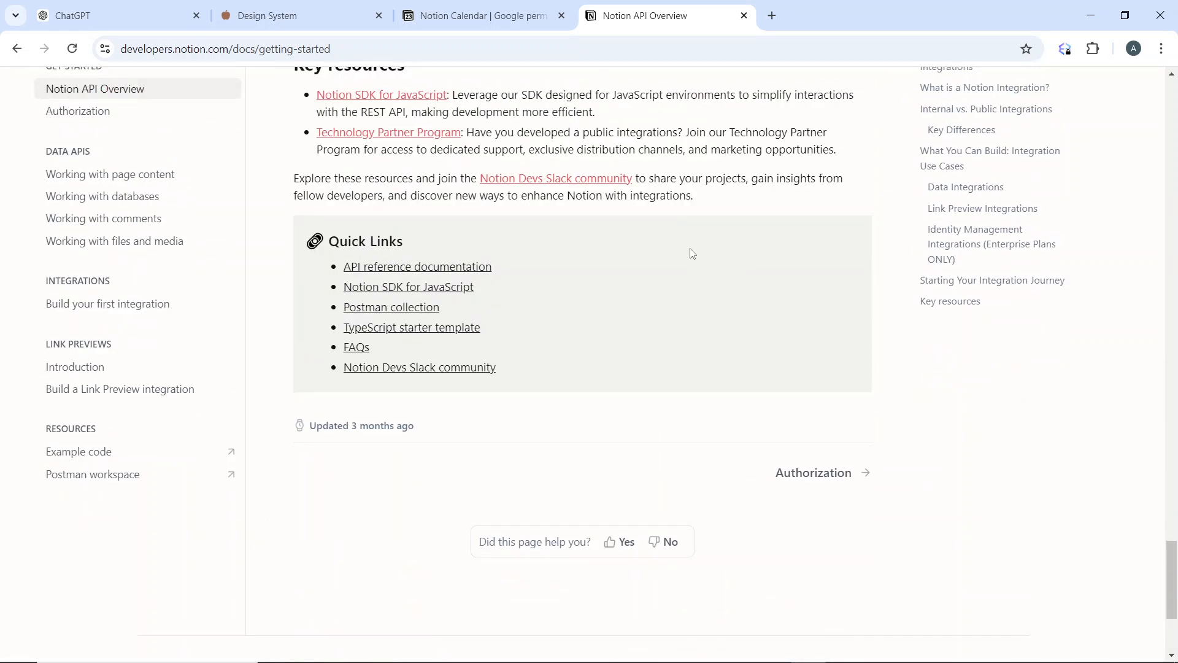
pyautogui.scroll(20, 692, 253)
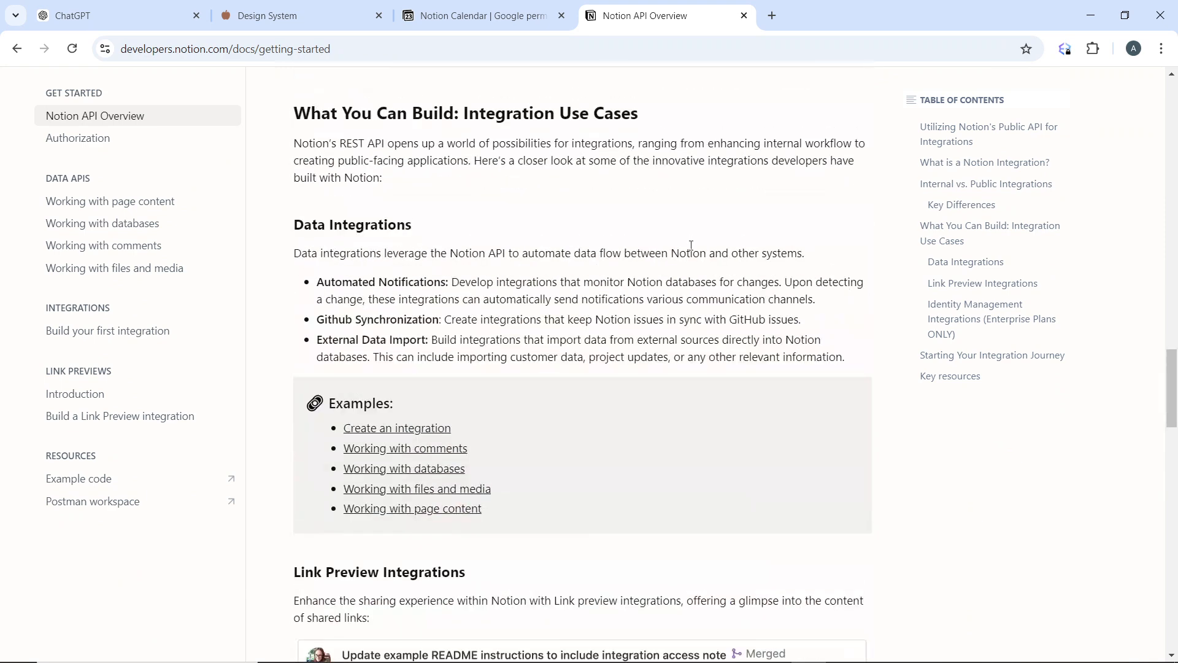
pyautogui.scroll(15, 692, 246)
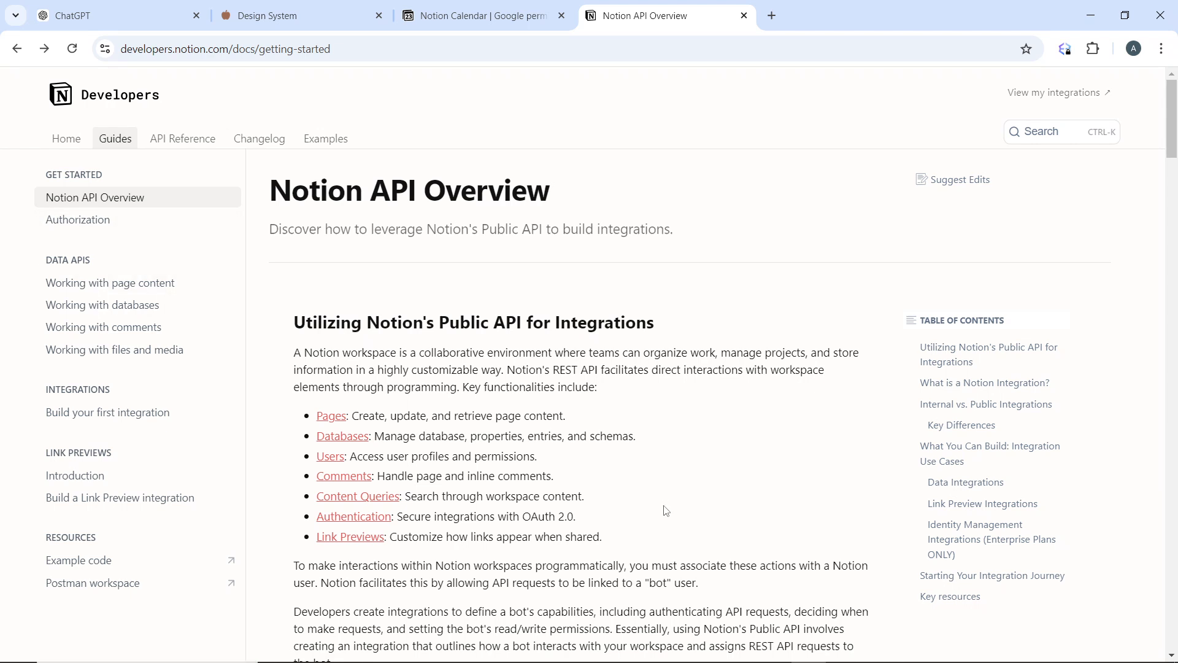
pyautogui.click(1056, 93)
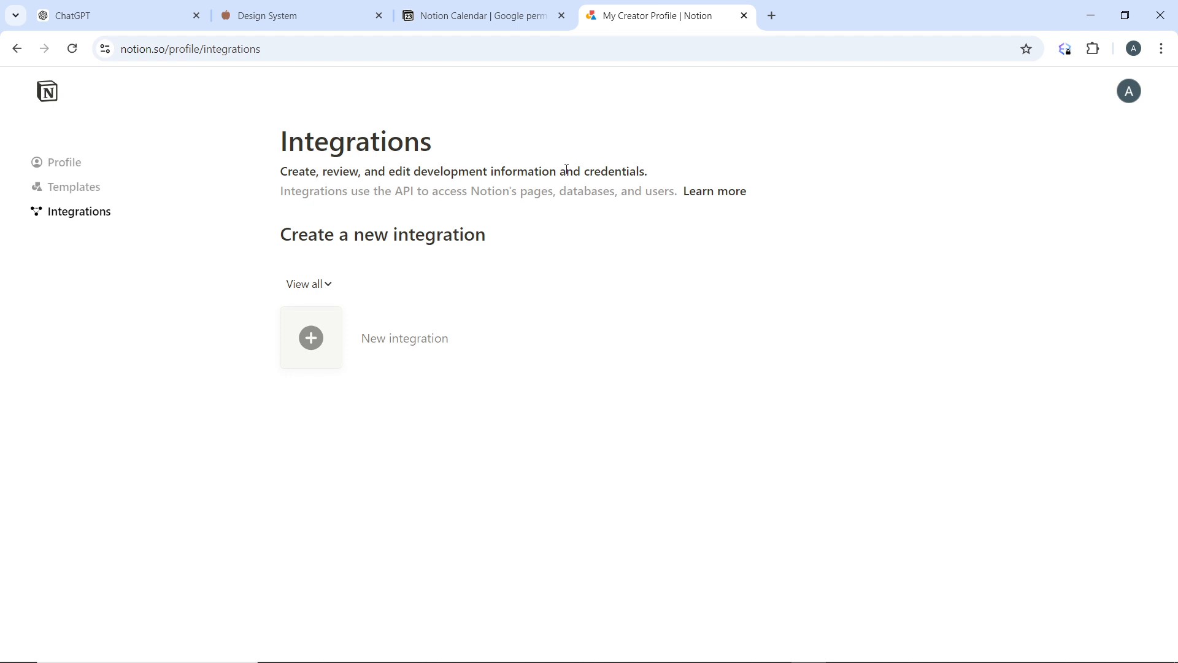
pyautogui.click(425, 346)
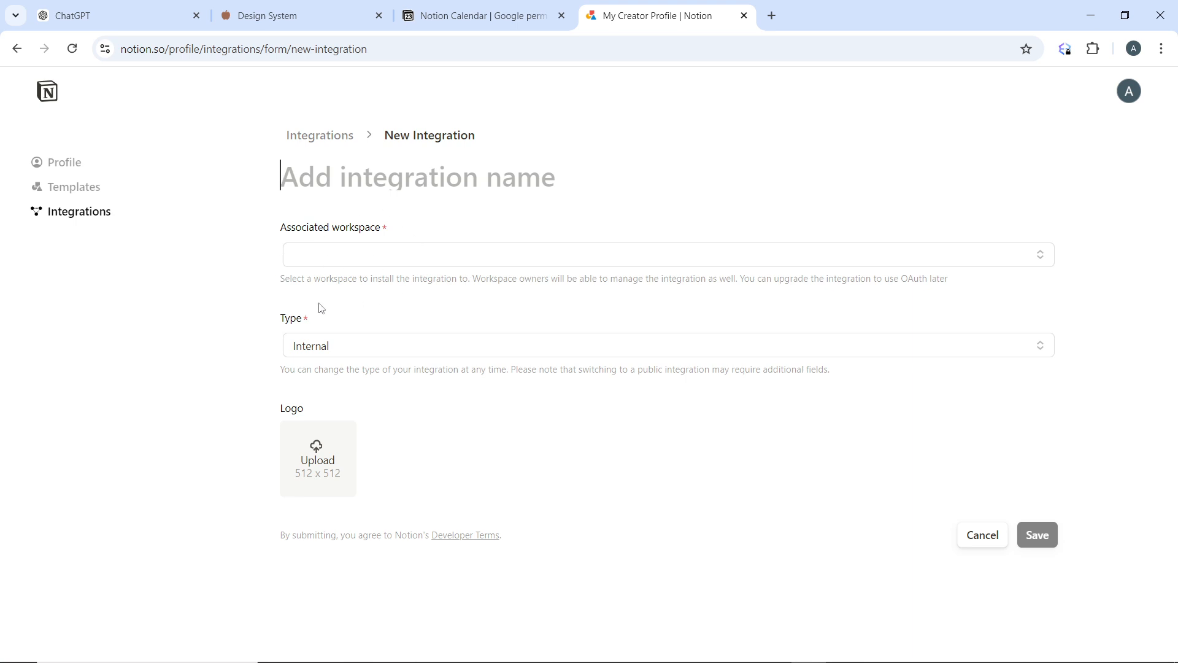
pyautogui.click(335, 257)
pyautogui.click(377, 282)
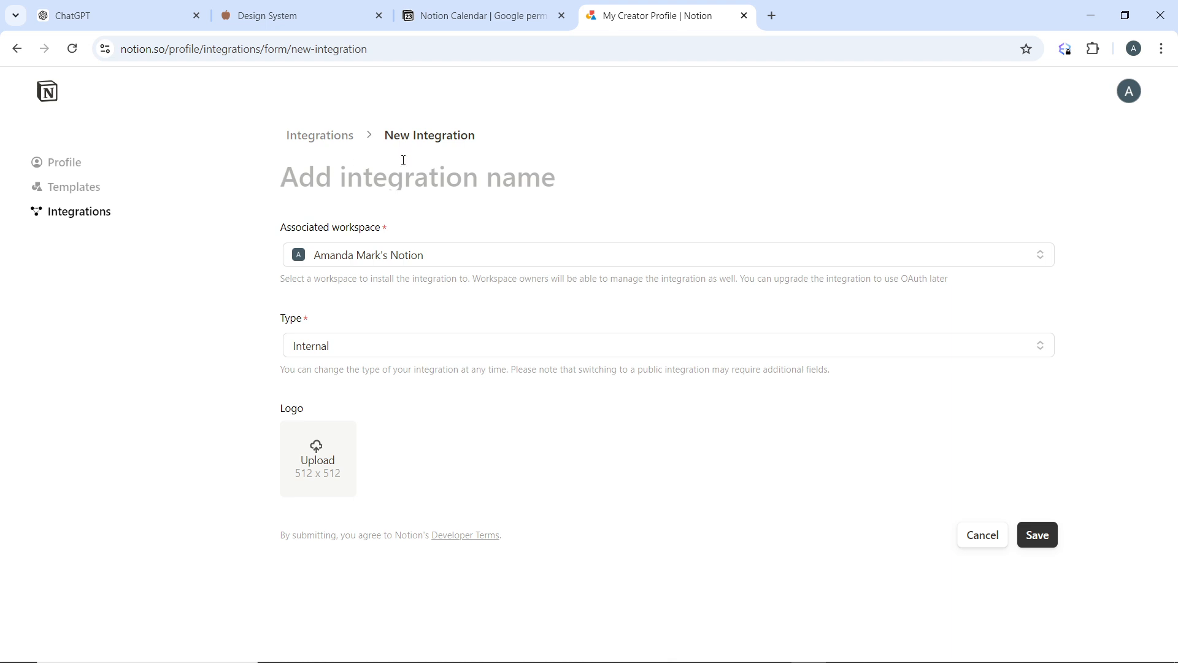
pyautogui.click(327, 184)
pyautogui.write('N')
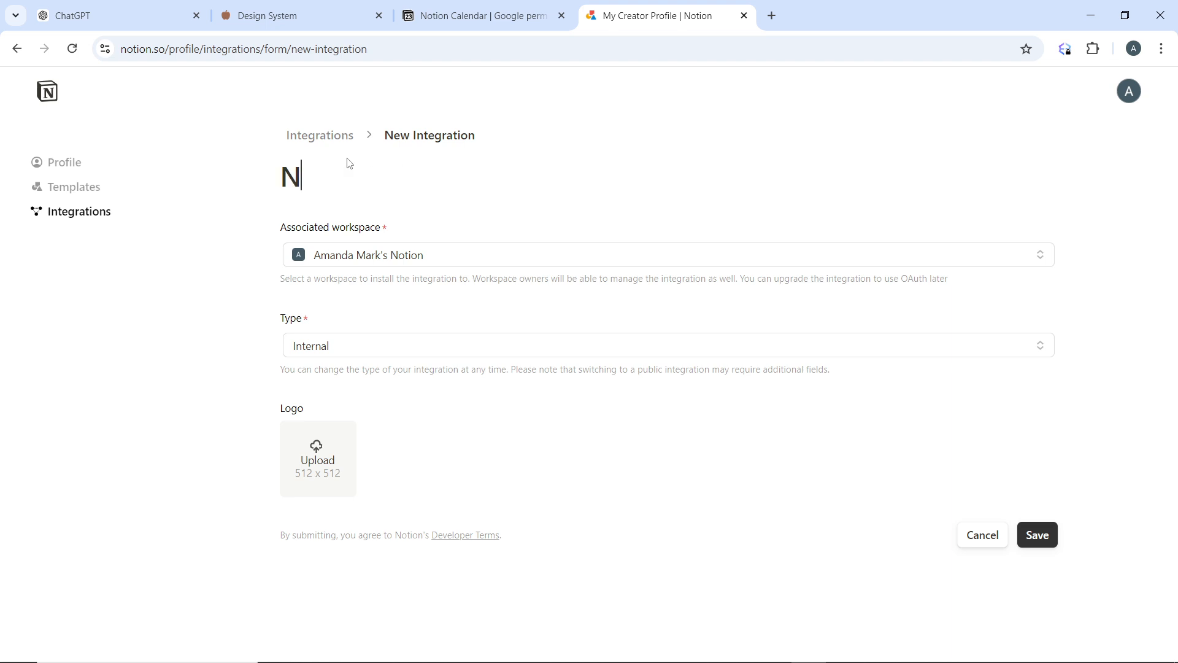
pyautogui.write('ew one')
pyautogui.click(107, 195)
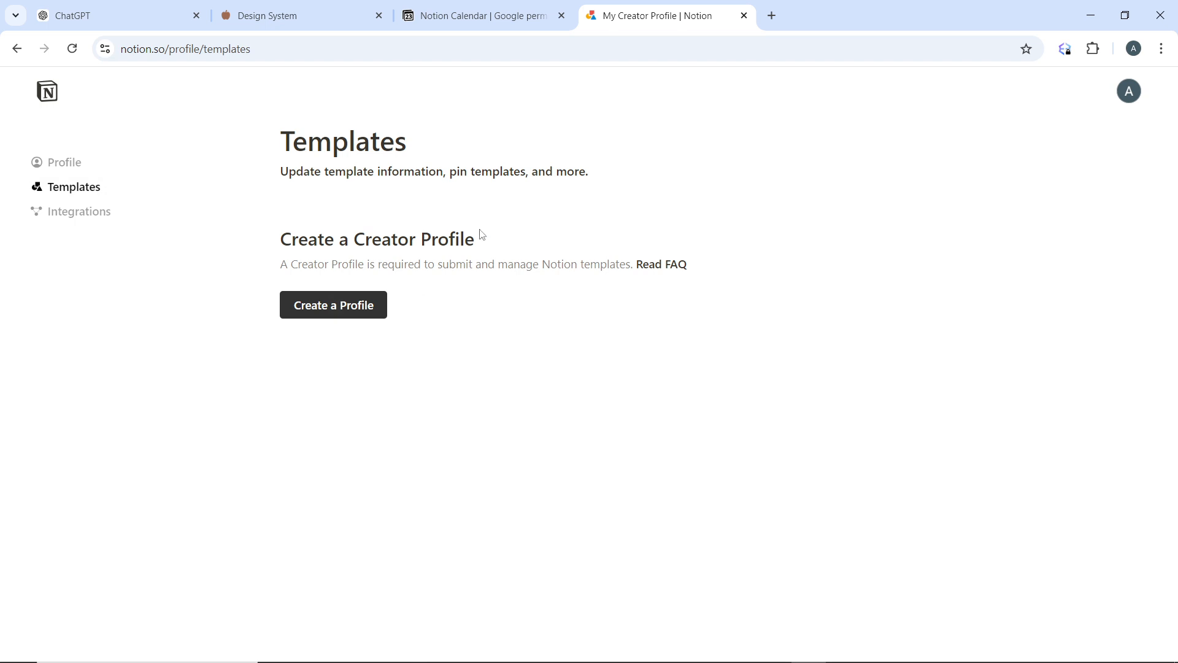
pyautogui.click(73, 213)
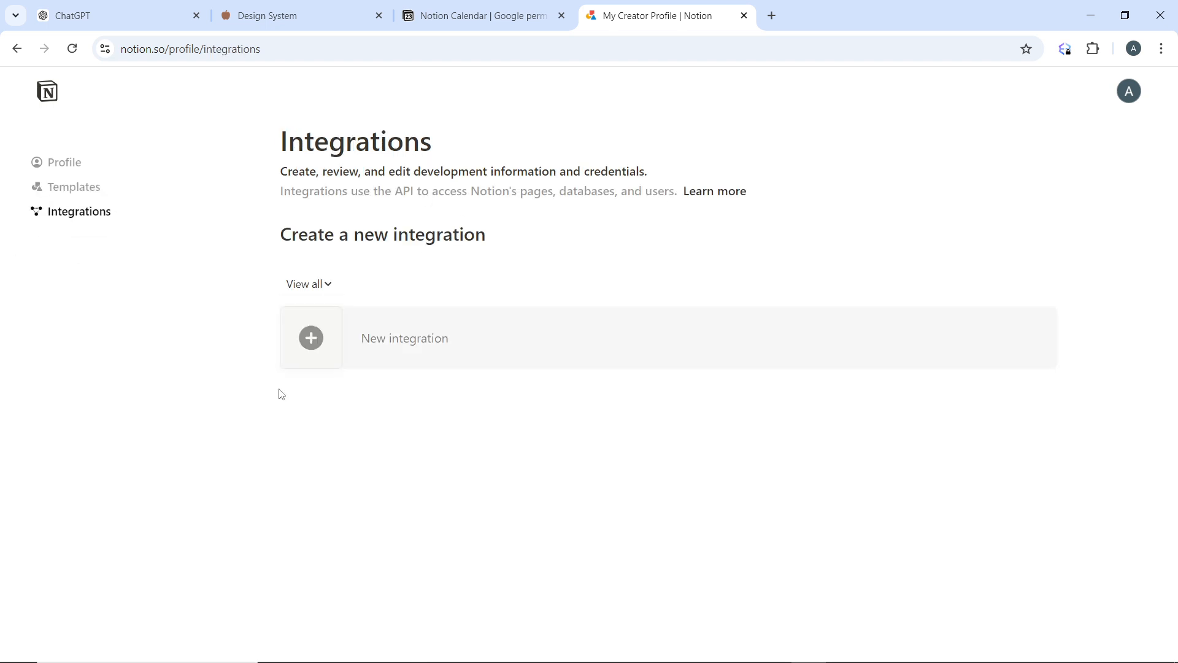
pyautogui.click(398, 339)
pyautogui.click(316, 138)
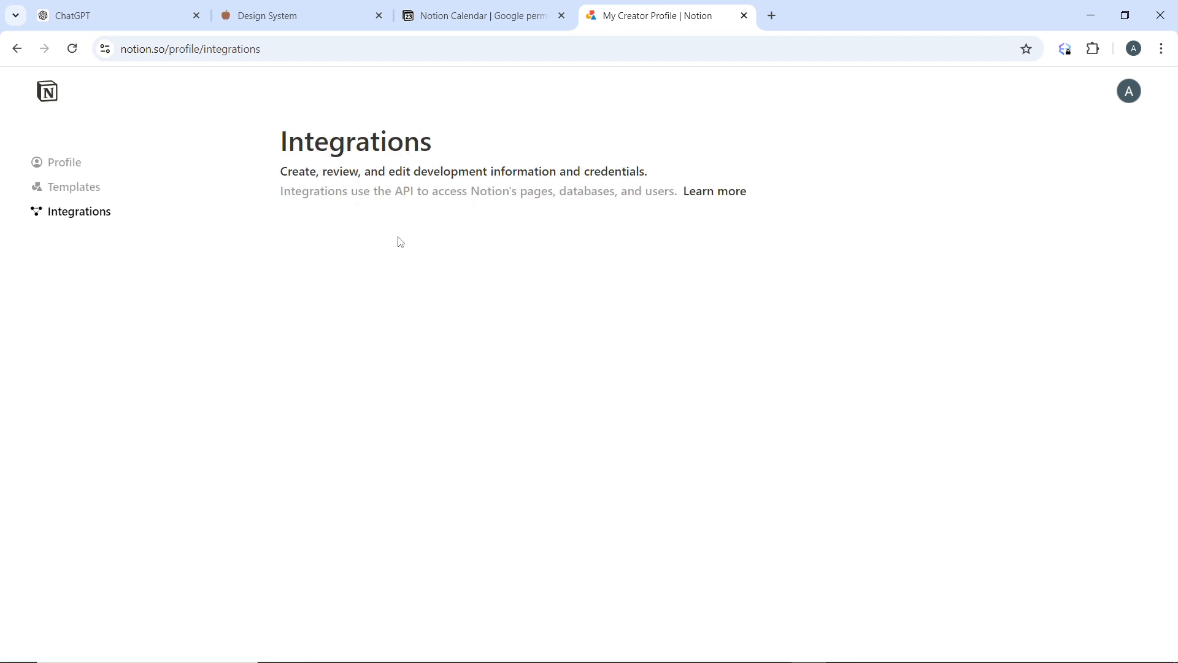
pyautogui.click(312, 285)
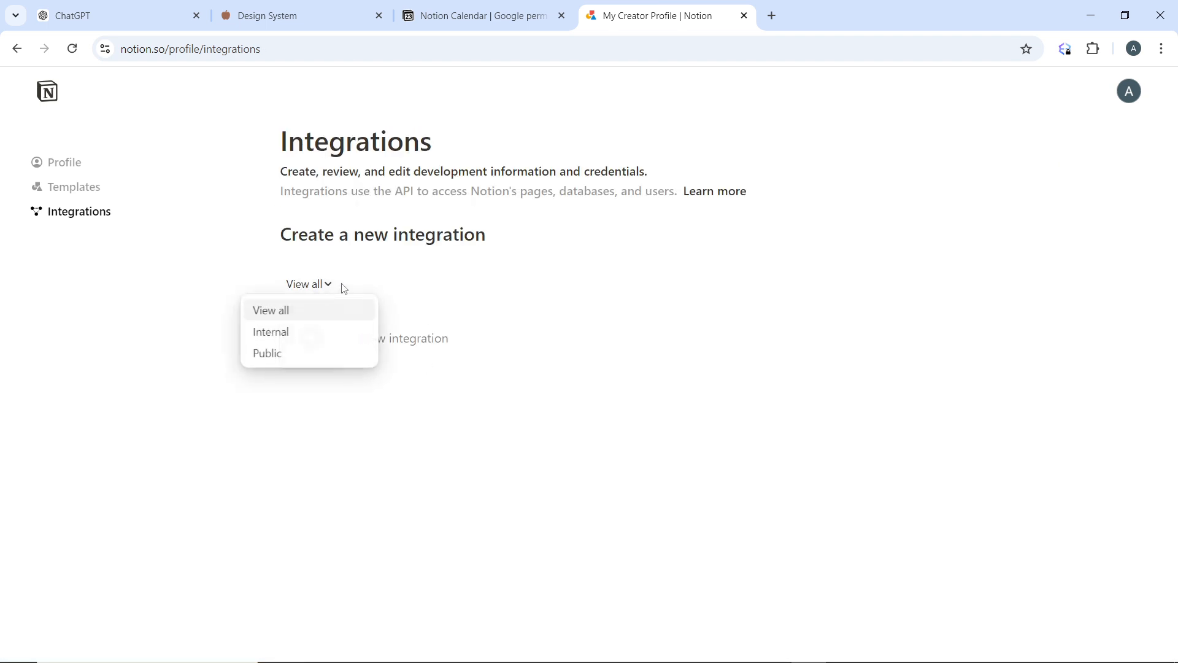
pyautogui.click(422, 294)
# Create a new internal integration named "New one", associated with the available personal workspace, and save it
pyautogui.click(423, 345)
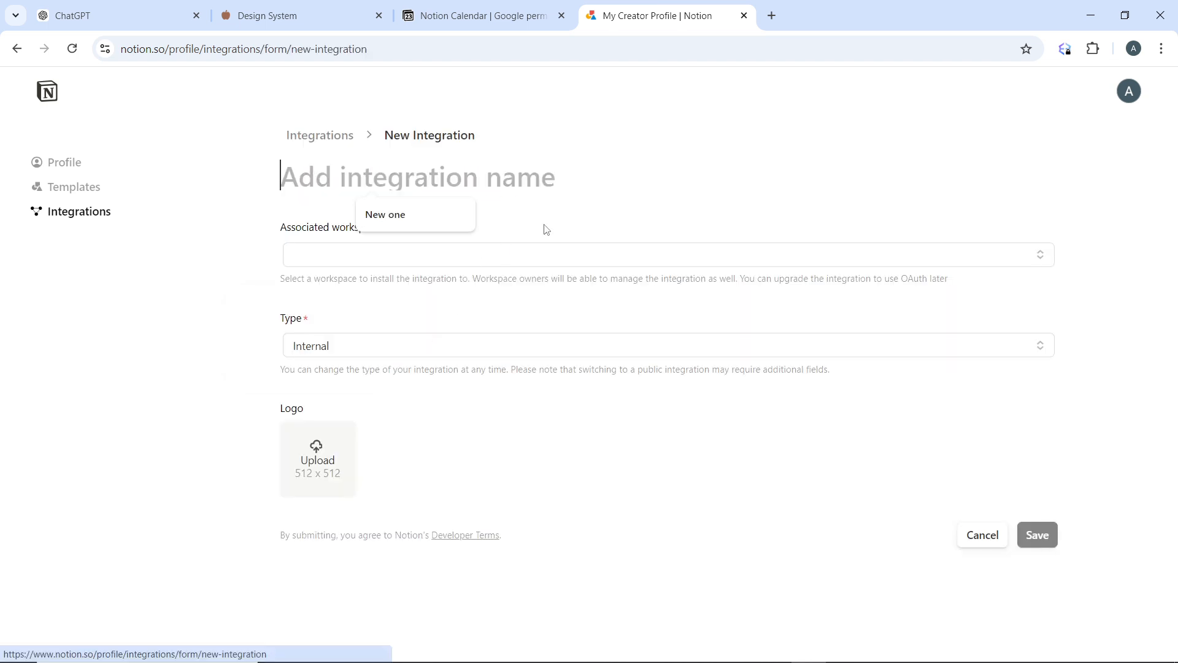
pyautogui.click(412, 285)
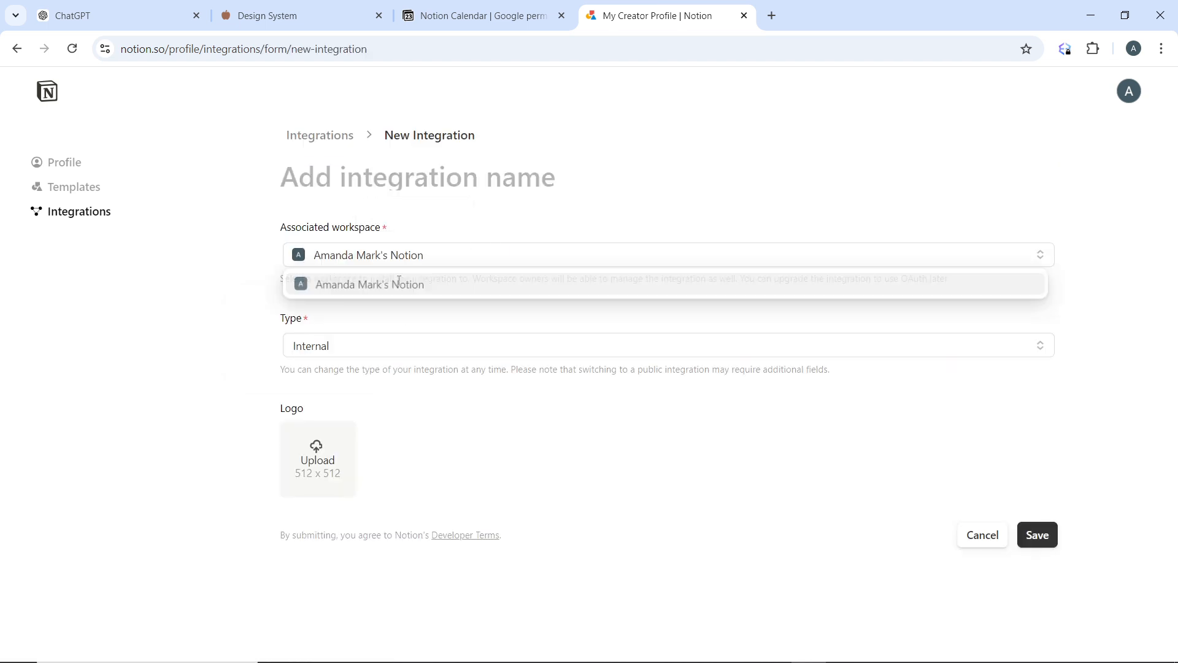
pyautogui.click(366, 177)
pyautogui.click(416, 214)
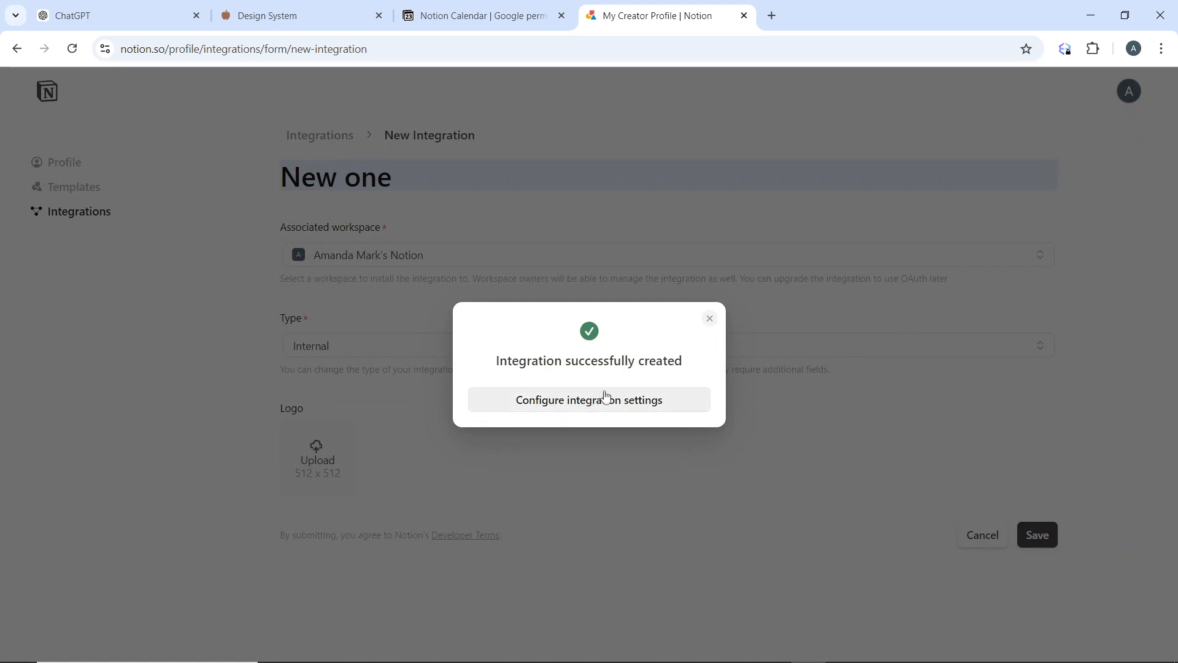
# Open the new integration's configuration settings and enable the Read comments and Insert comments capabilities
pyautogui.click(550, 410)
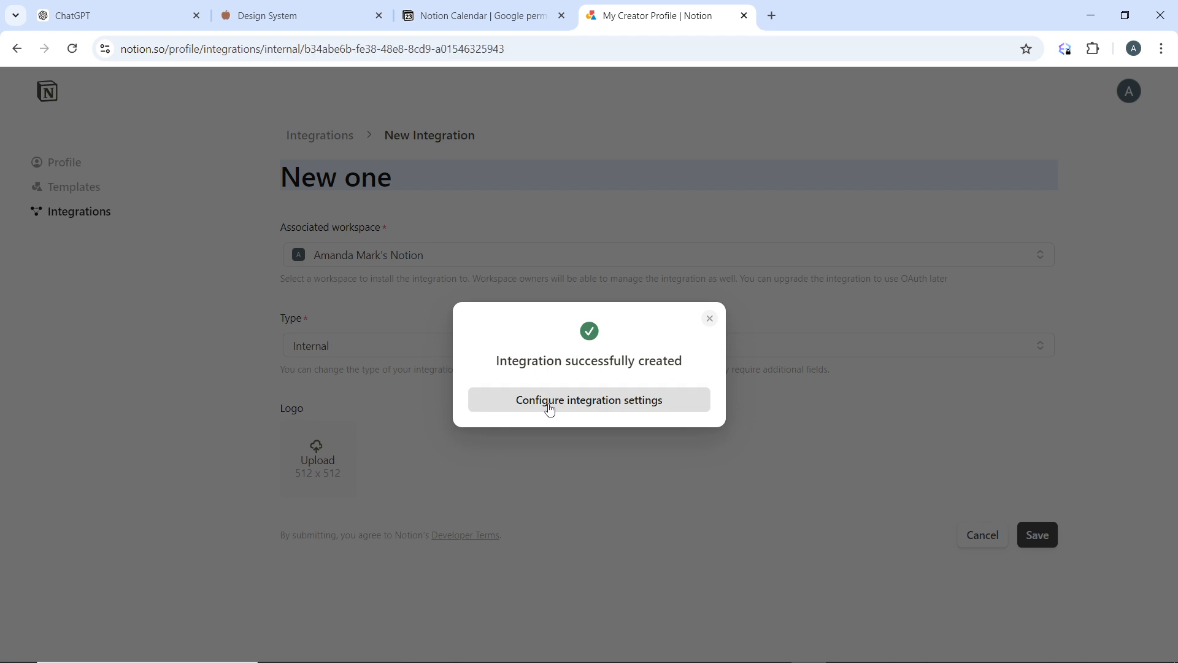
pyautogui.scroll(-2, 994, 330)
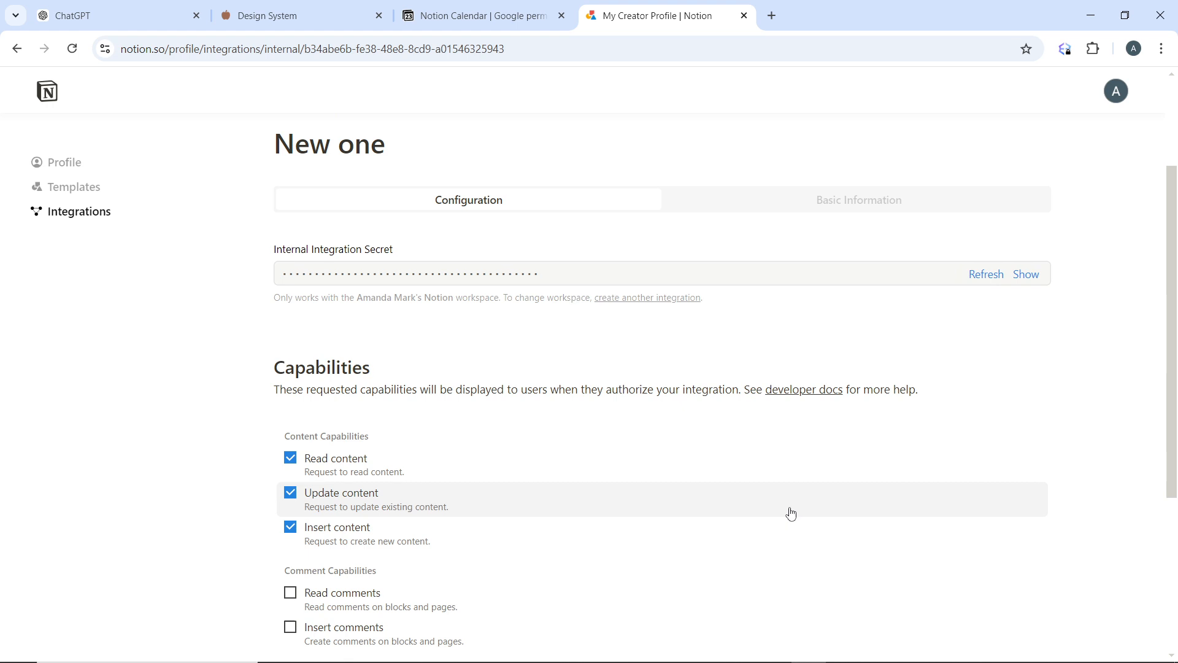
pyautogui.scroll(-2, 789, 513)
pyautogui.scroll(-2, 602, 389)
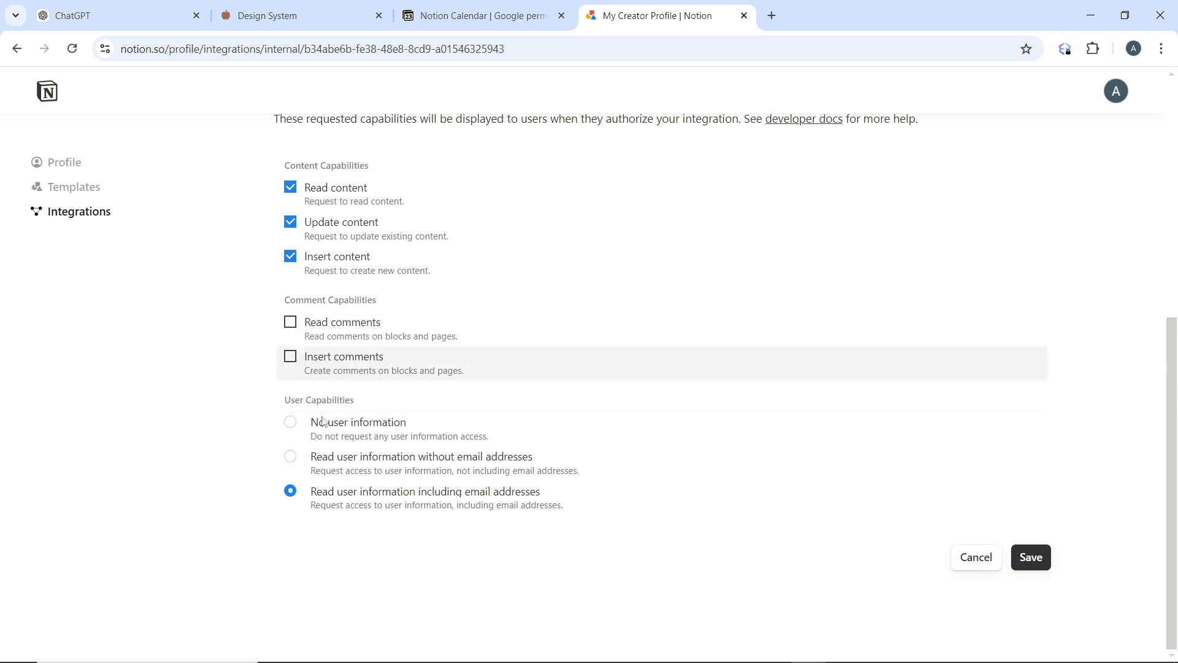
pyautogui.click(291, 364)
pyautogui.click(290, 321)
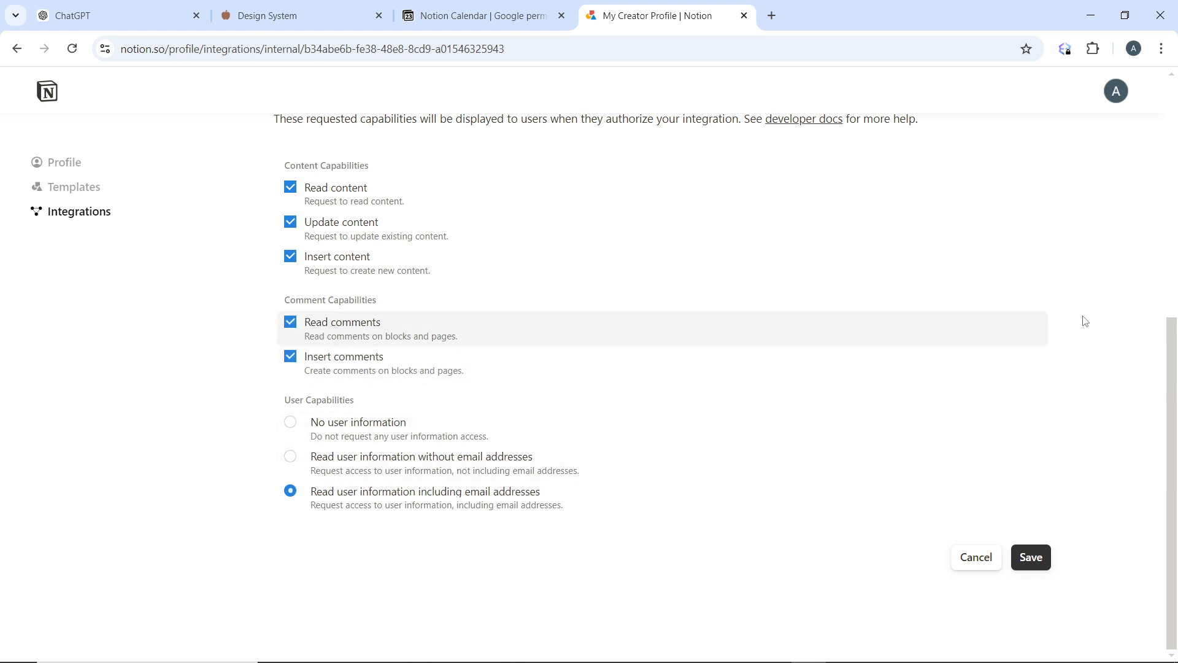
pyautogui.scroll(3, 889, 292)
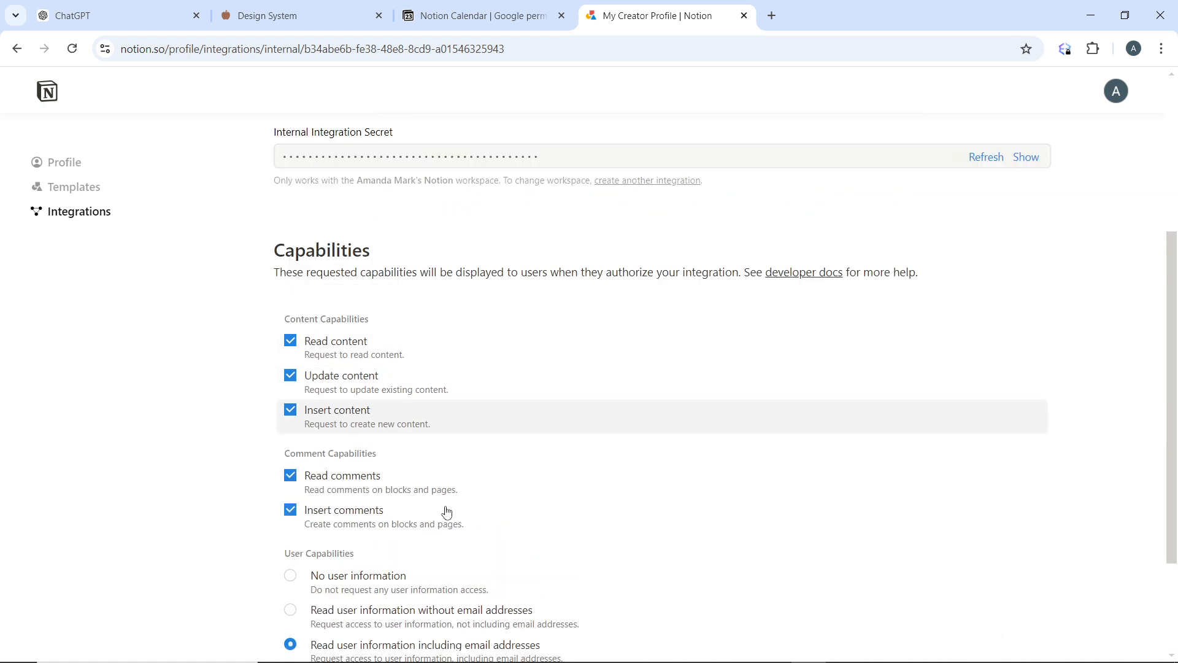
pyautogui.scroll(-3, 487, 443)
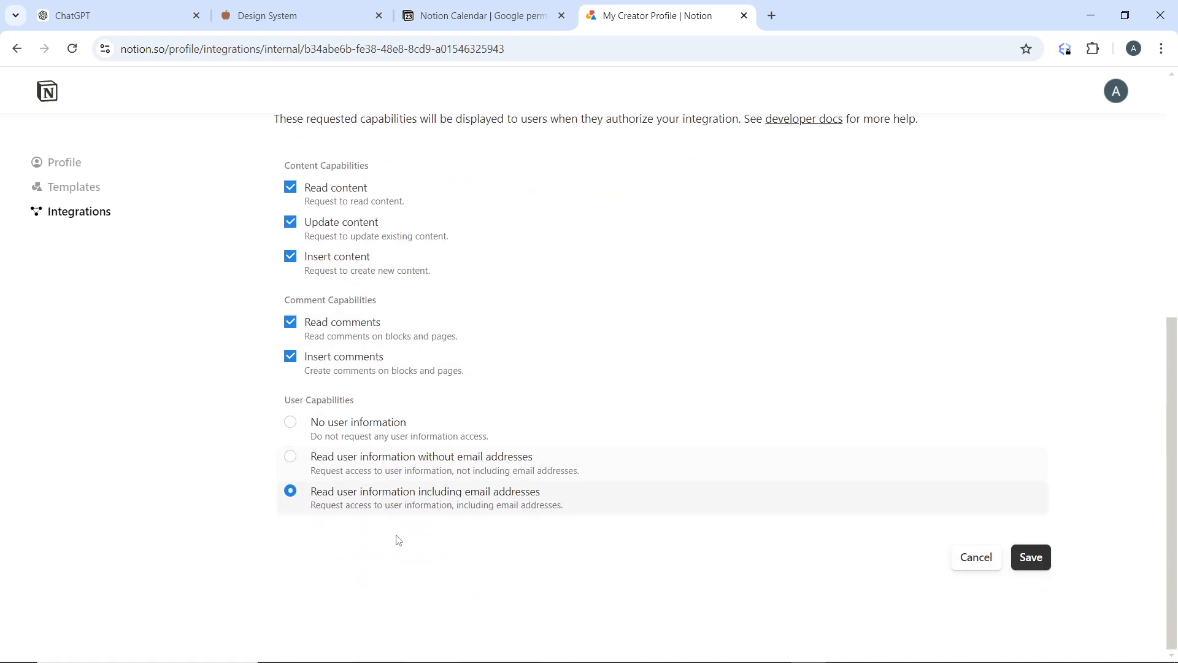
# Set the integration's user capability to Read user information including email addresses and save the configuration
pyautogui.click(293, 467)
pyautogui.click(289, 490)
pyautogui.scroll(7, 728, 347)
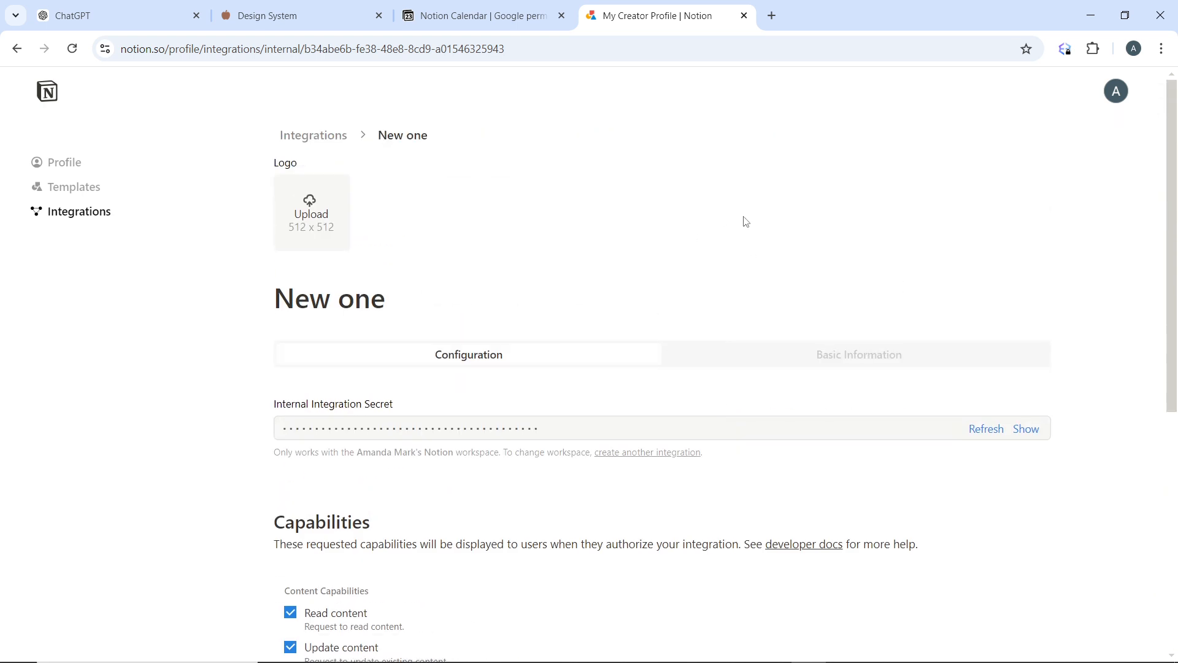
pyautogui.scroll(-7, 791, 267)
pyautogui.click(1030, 557)
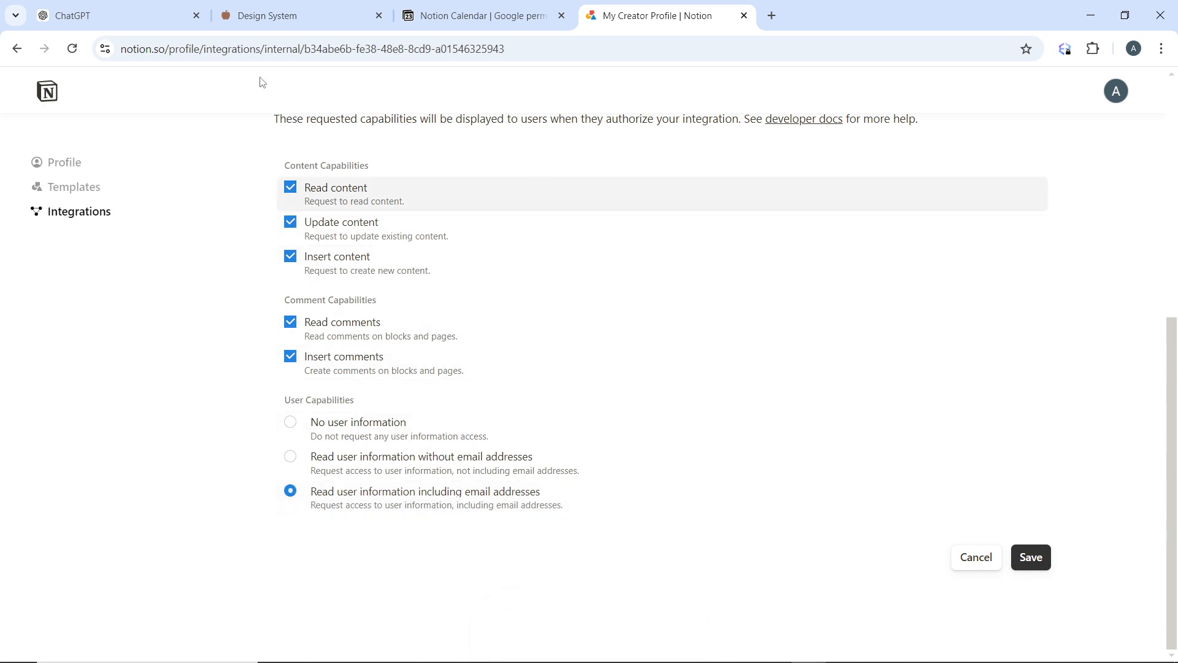
# Close the Notion Calendar permissions page and return to the Design System page
pyautogui.click(436, 19)
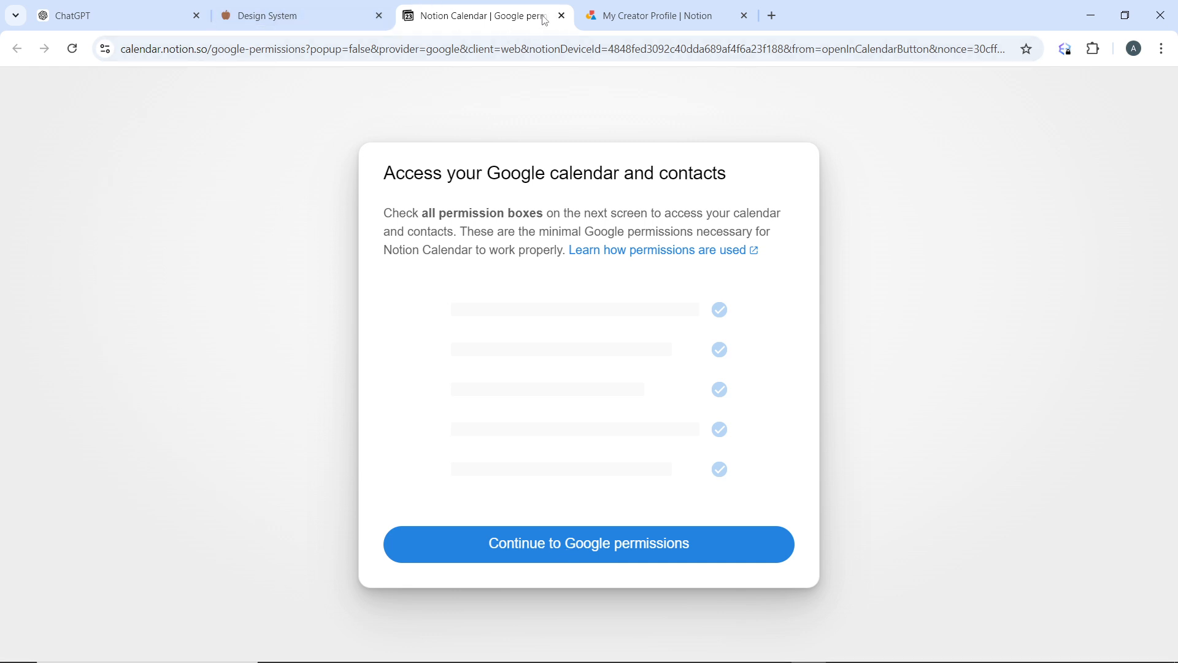
pyautogui.click(563, 15)
pyautogui.click(270, 16)
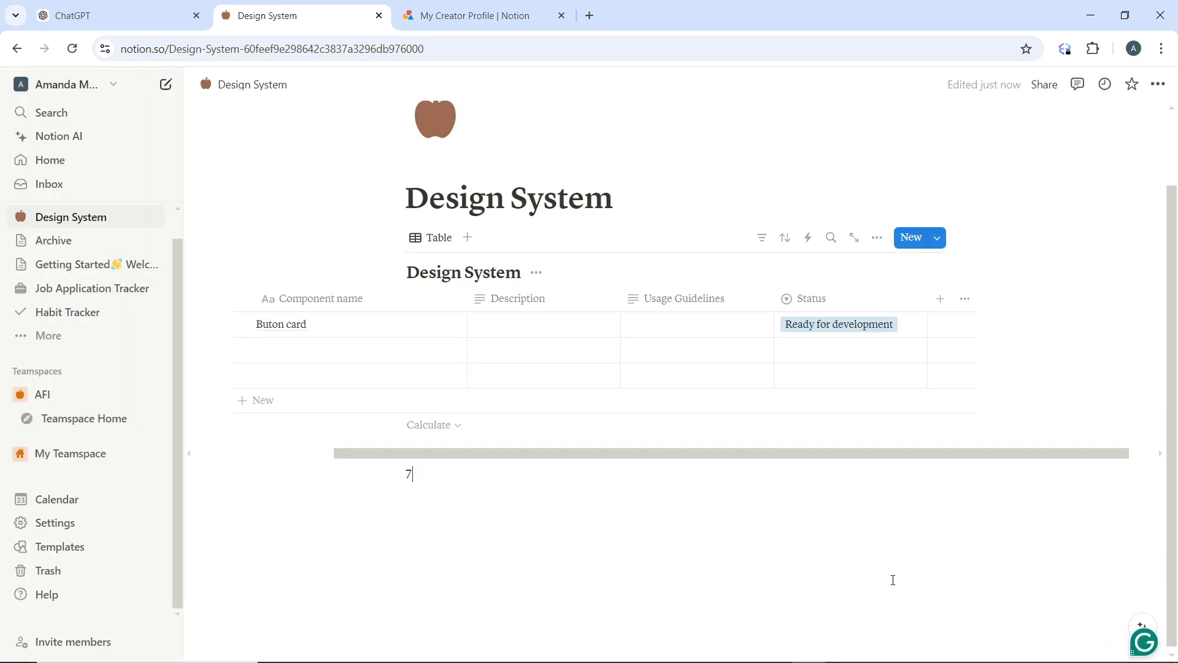
pyautogui.scroll(2, 584, 413)
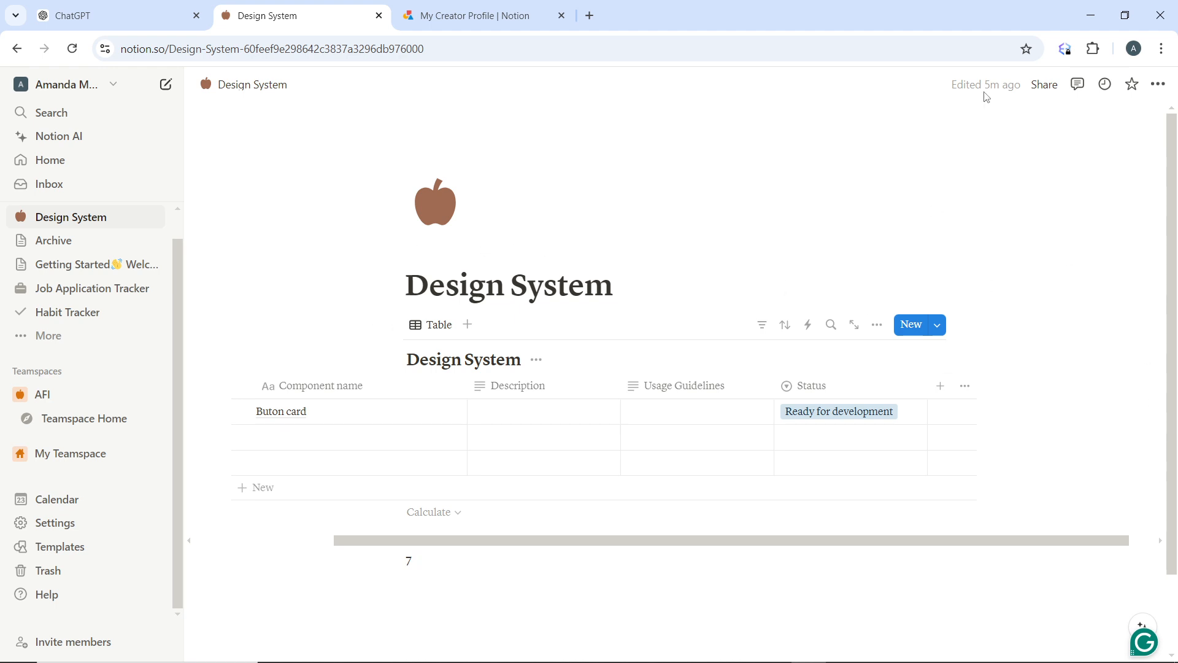
# Publish the Design System page to the web, unpublish it again, and close the sharing options
pyautogui.click(1041, 84)
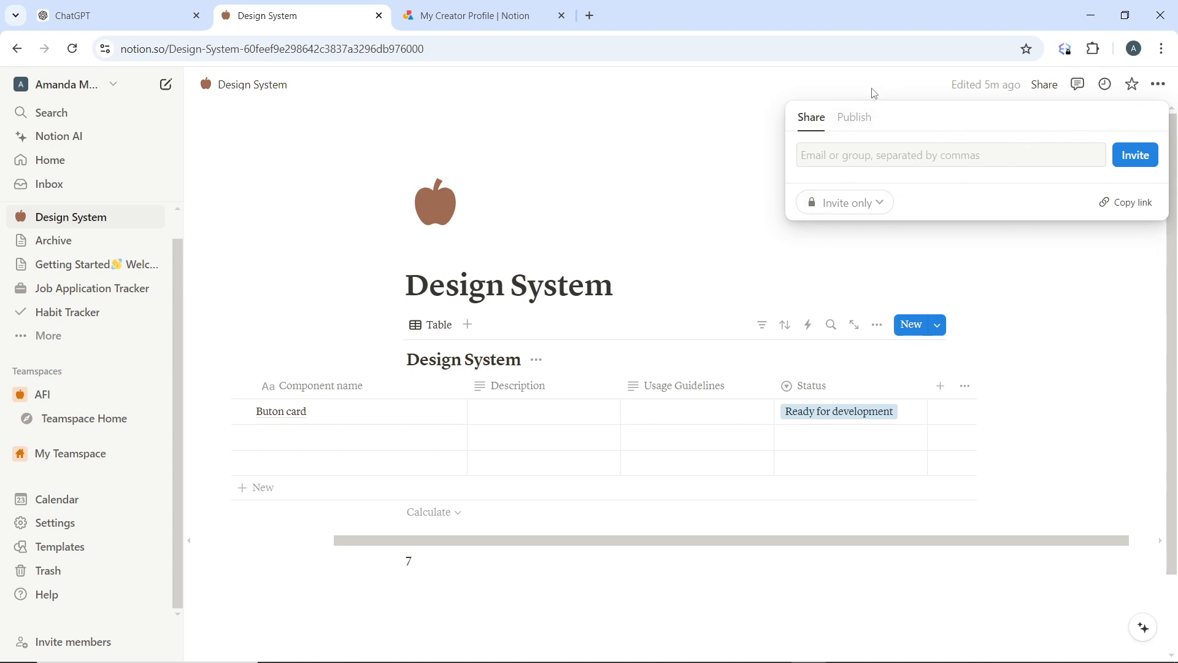
pyautogui.press('Escape')
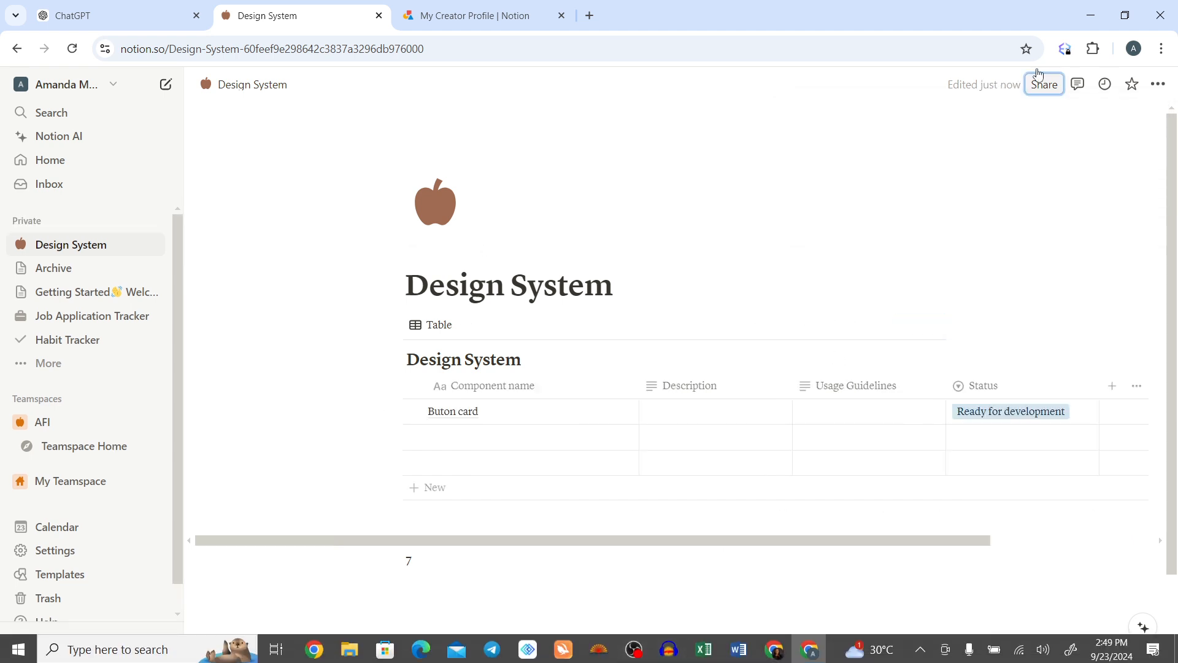
pyautogui.click(1046, 85)
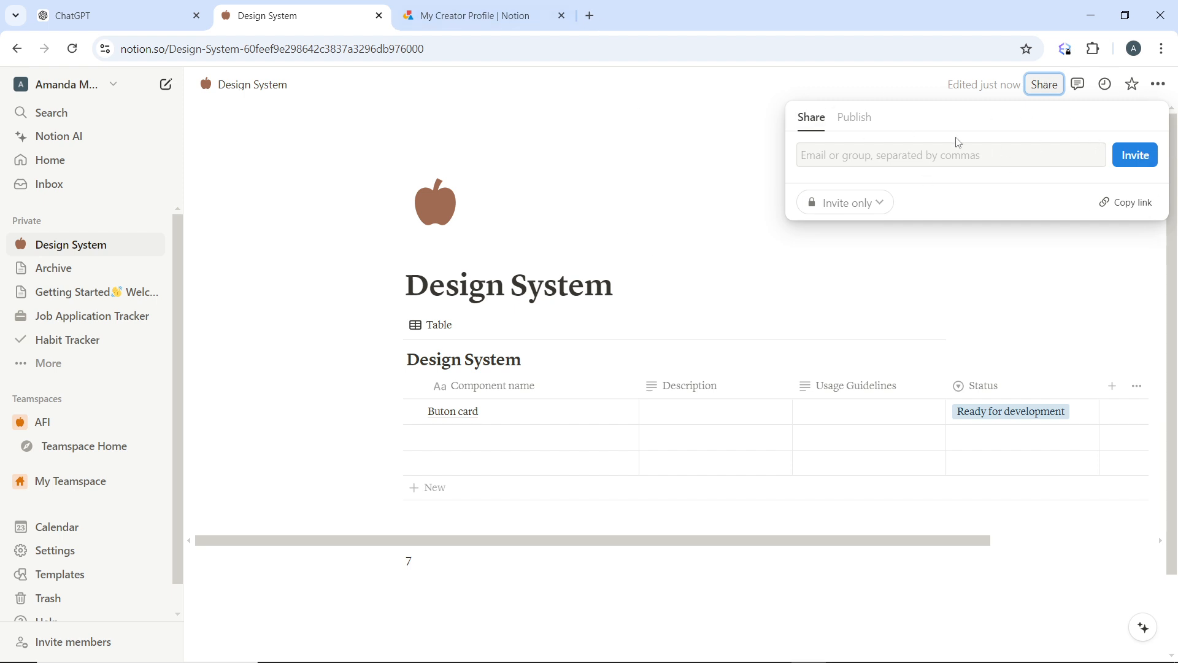
pyautogui.click(851, 118)
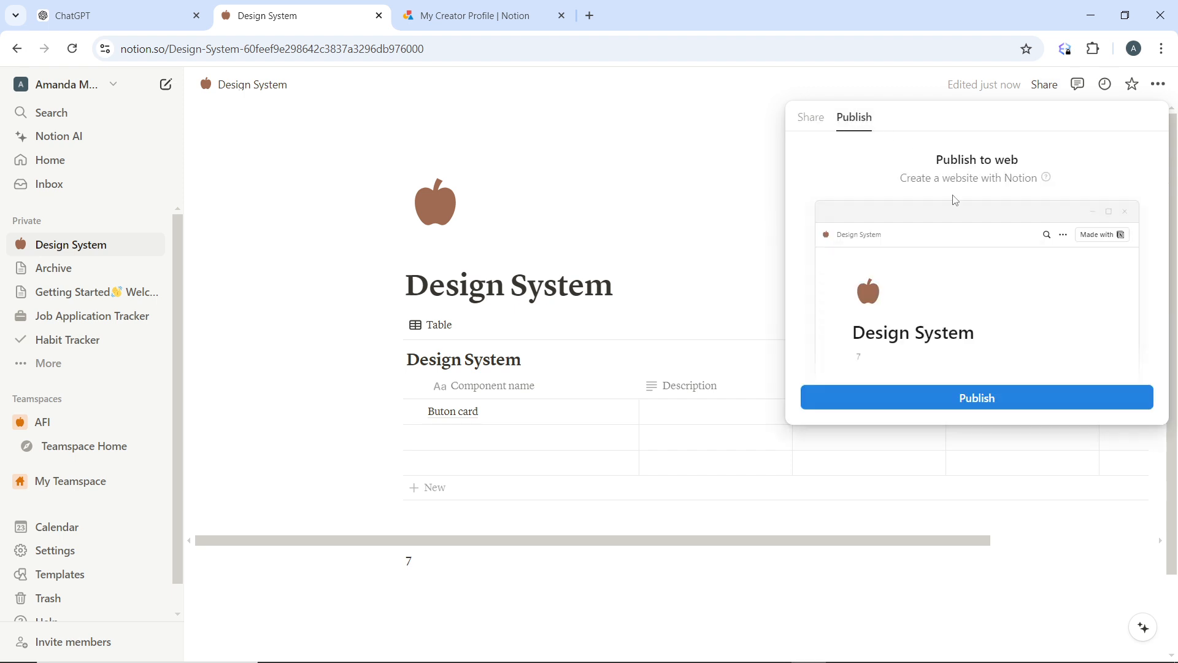
pyautogui.click(1001, 402)
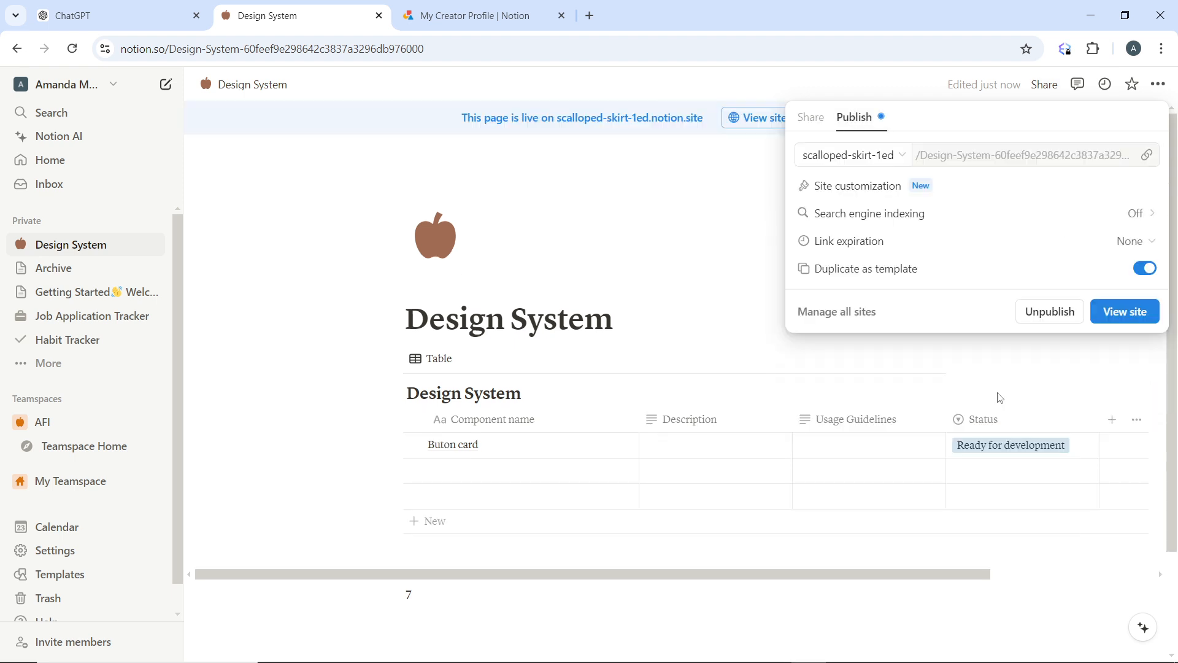
pyautogui.click(1047, 321)
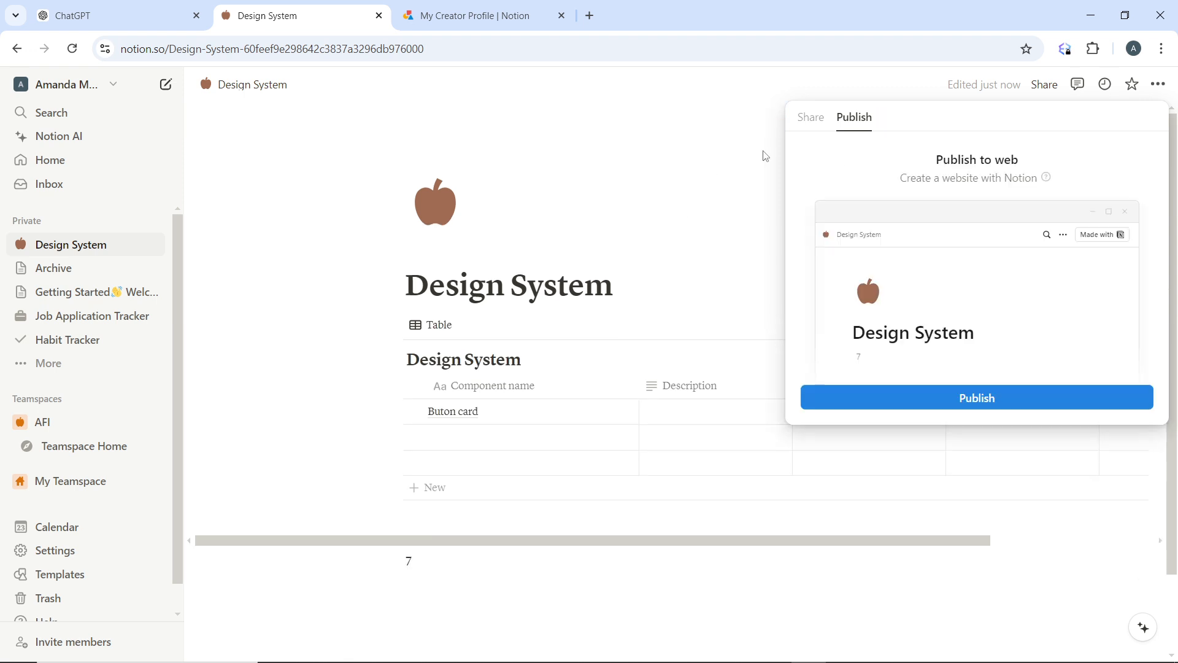
pyautogui.click(809, 118)
pyautogui.click(681, 218)
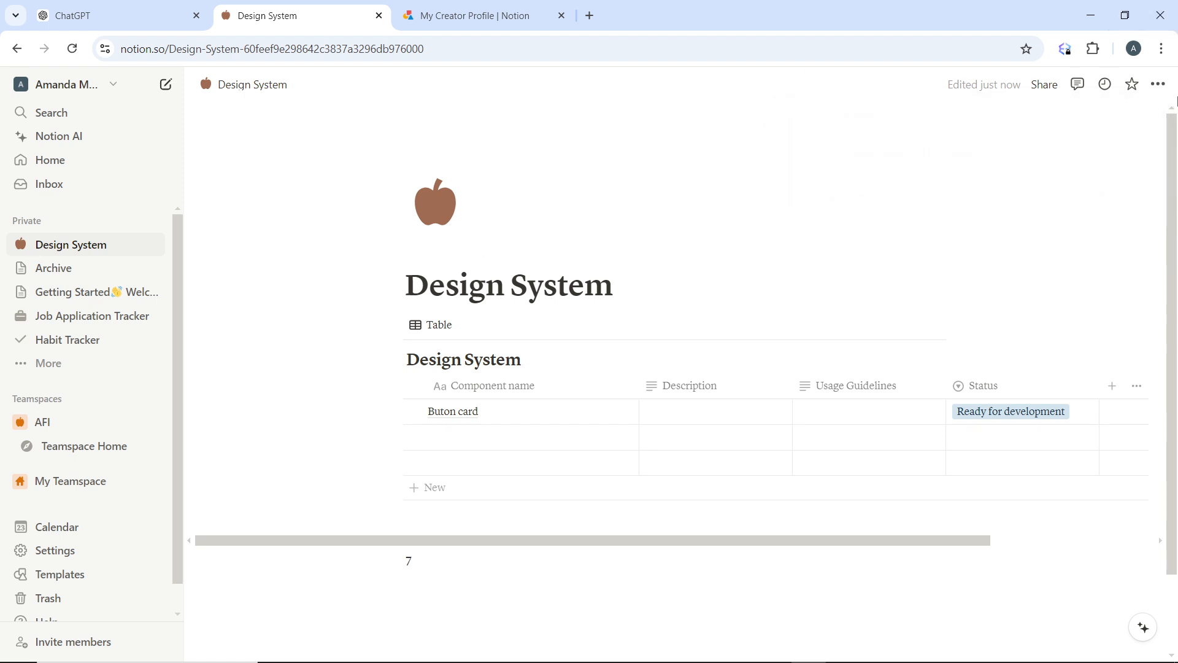
# Connect the Design System page to the "New one" integration, granting access to the page and all its child pages, and review the connection's permissions
pyautogui.click(1158, 84)
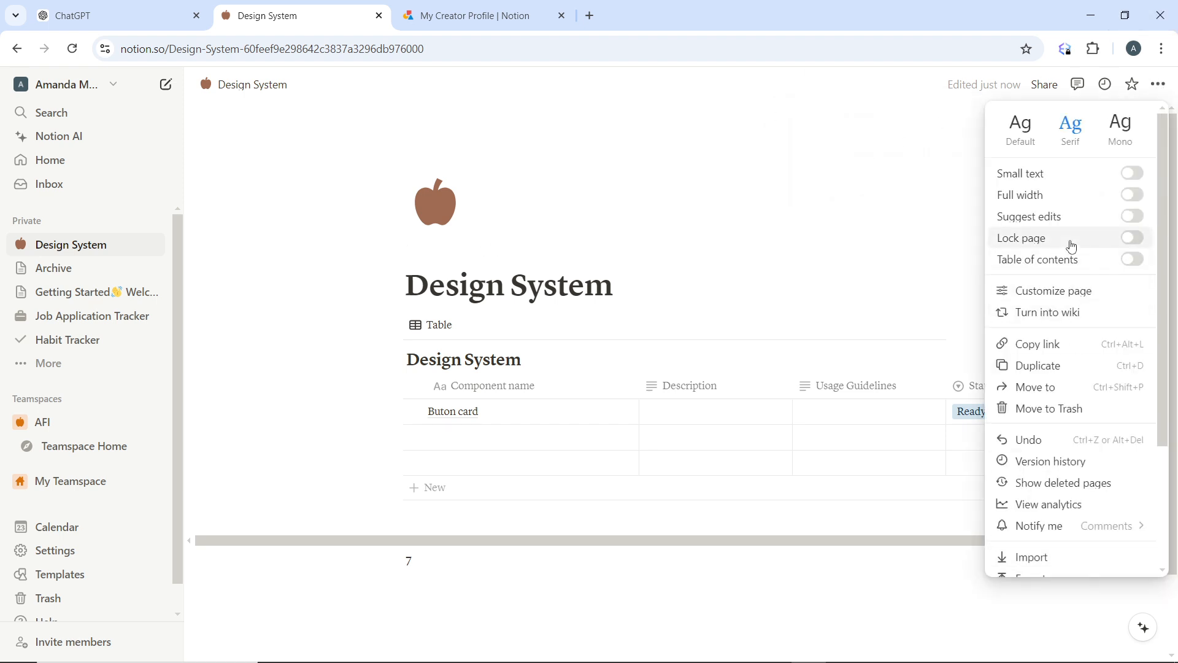
pyautogui.scroll(-2, 1070, 242)
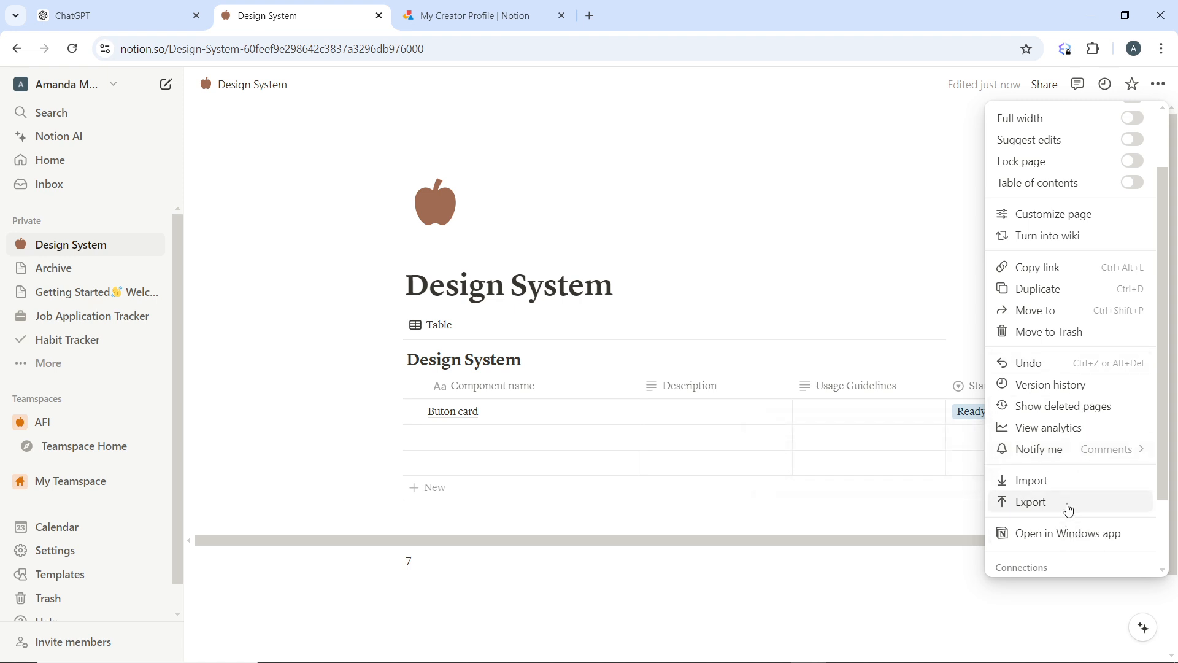
pyautogui.scroll(-2, 1067, 516)
pyautogui.moveTo(1079, 523)
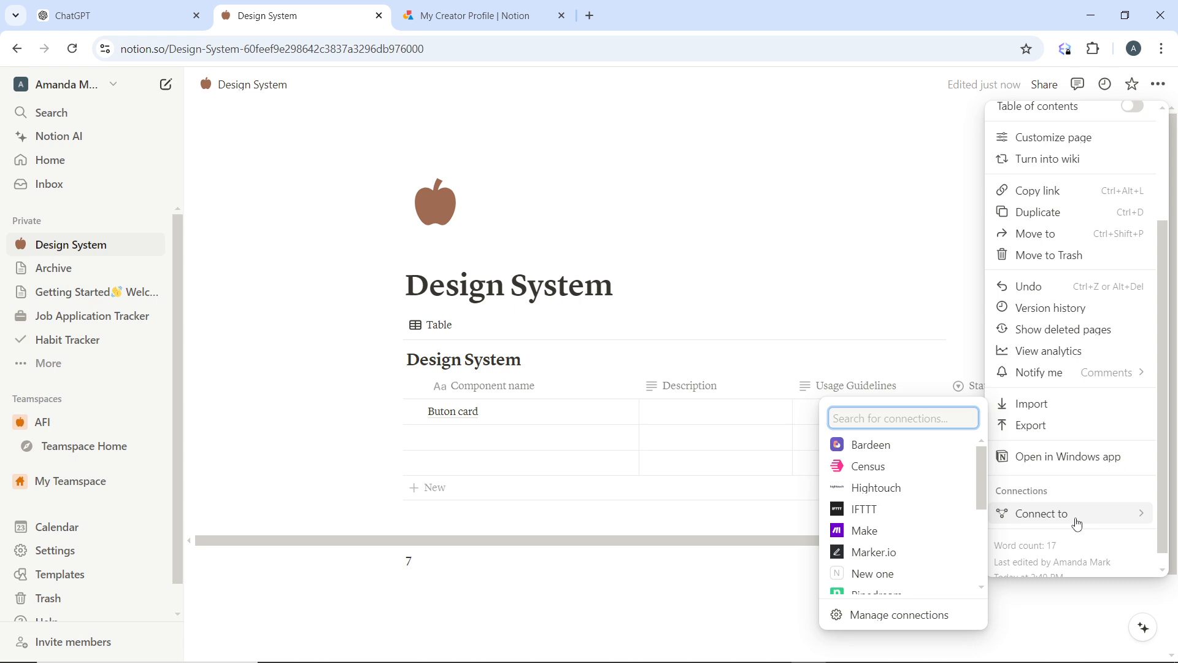
pyautogui.click(892, 577)
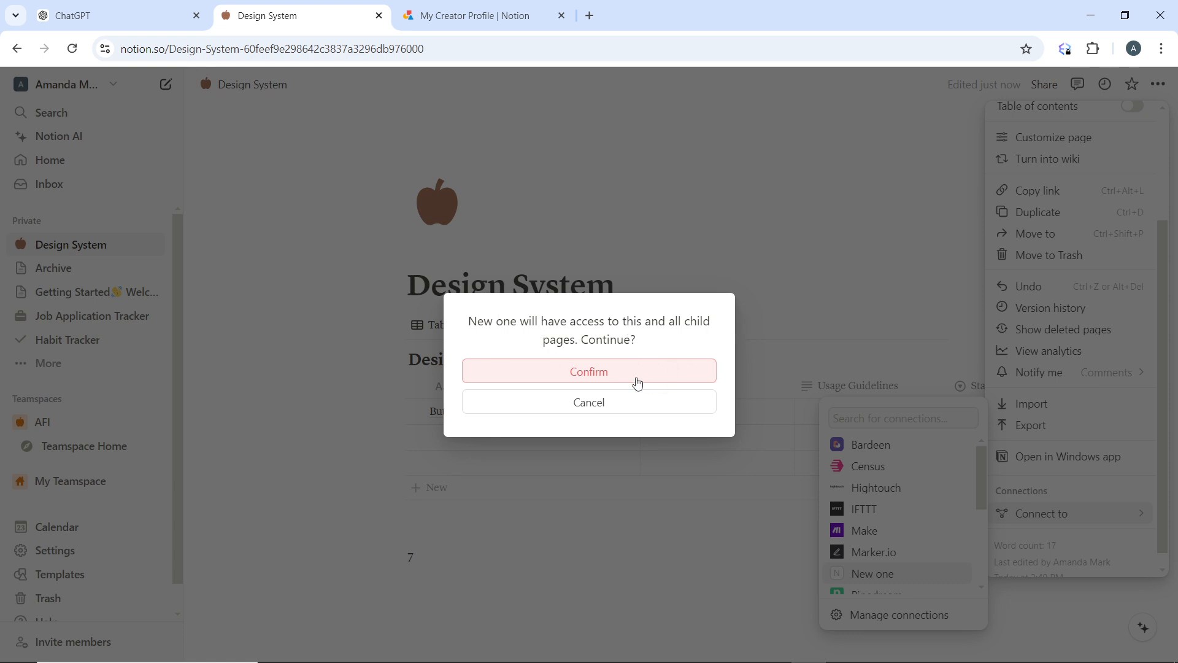
pyautogui.click(669, 375)
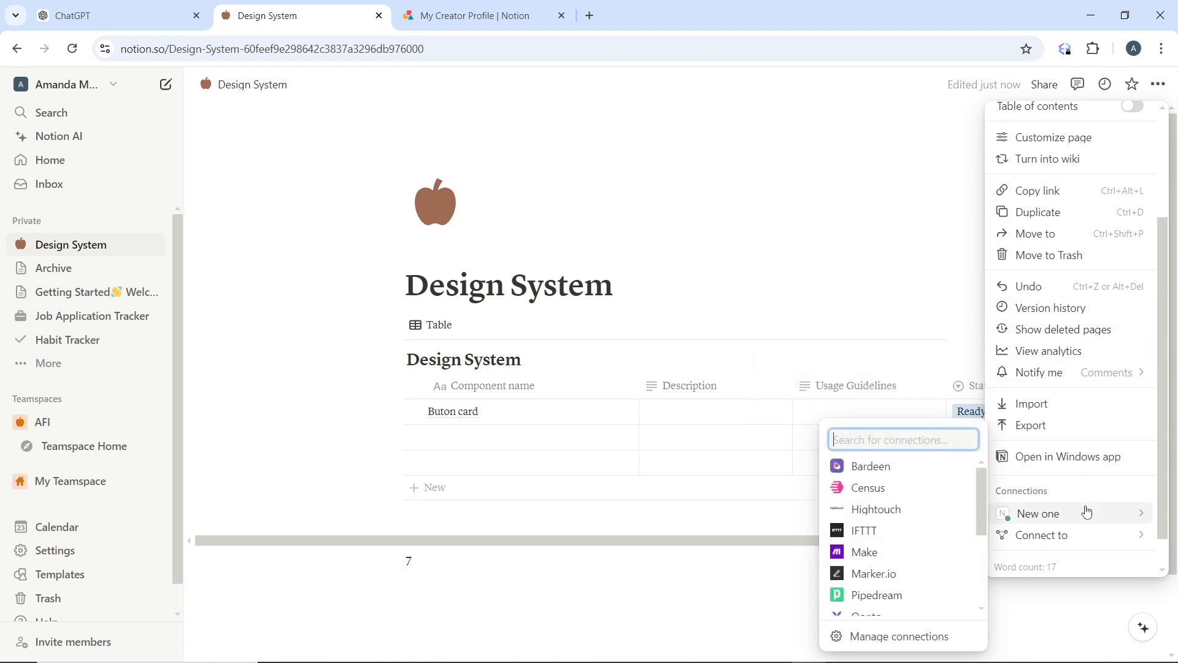
pyautogui.moveTo(1088, 516)
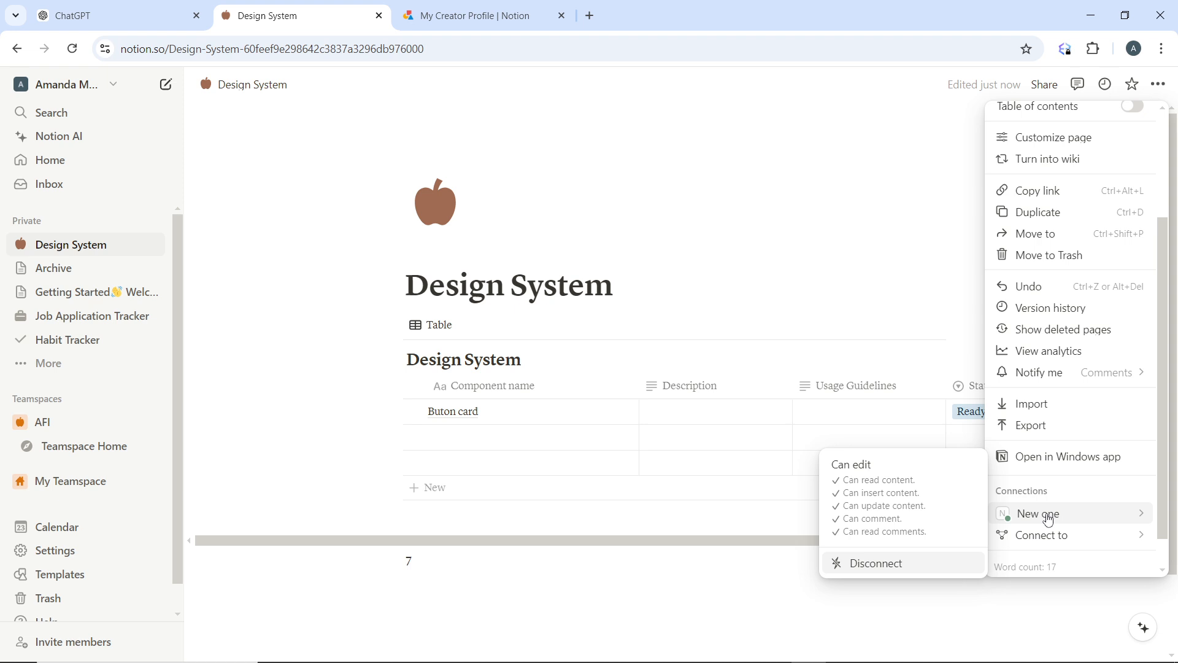
pyautogui.click(978, 43)
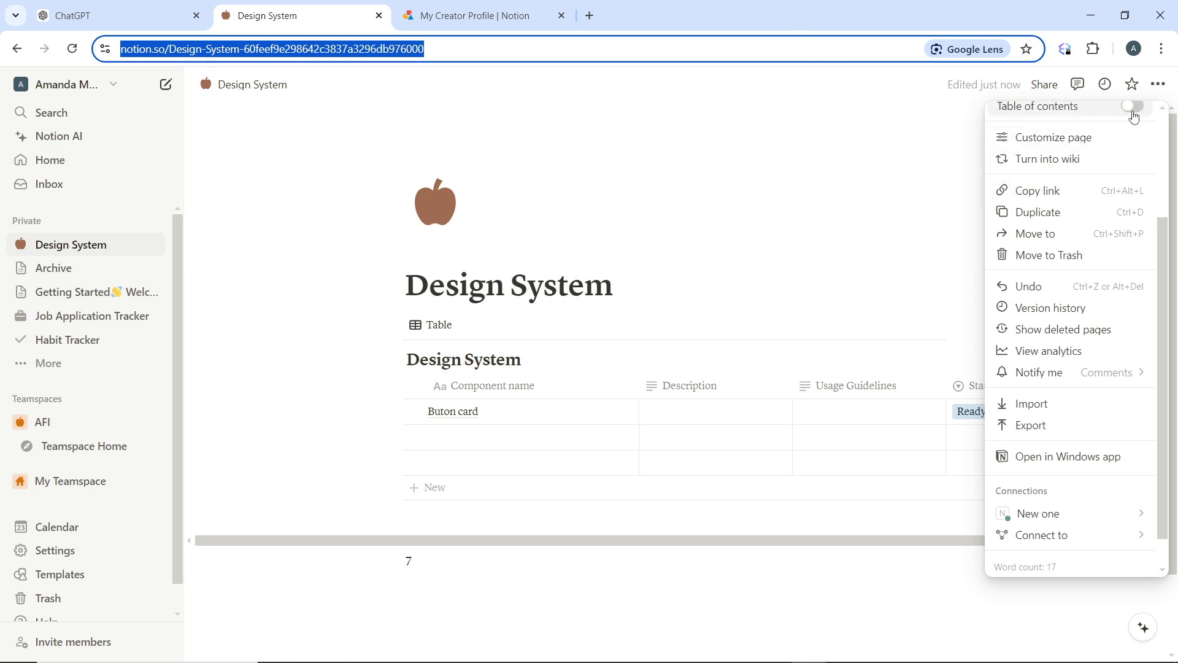
pyautogui.click(797, 175)
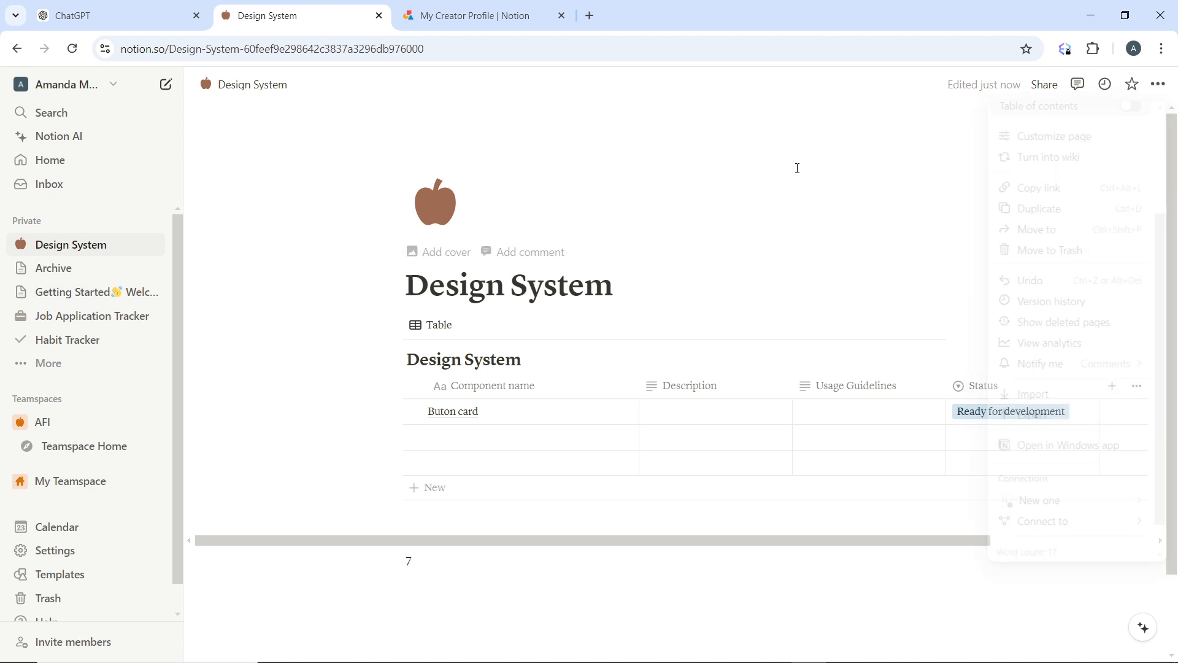